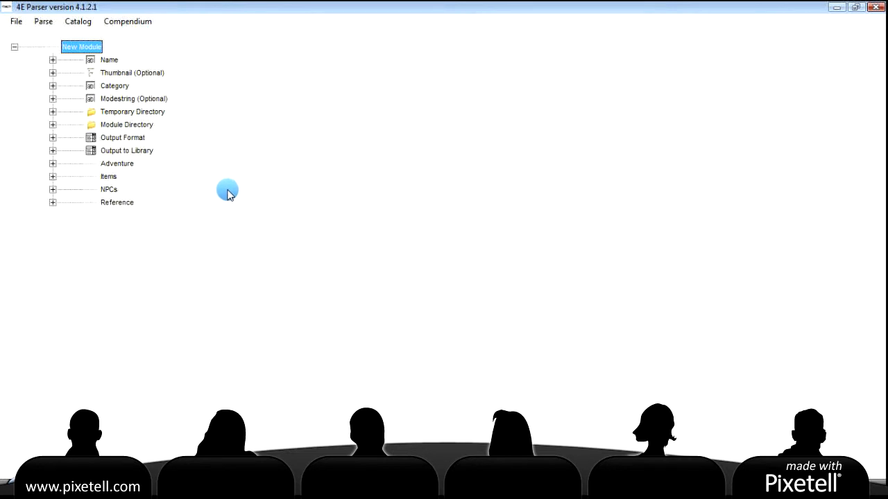
Switch 4E Parser to compendium mode, accepting the D&D Insider warning
click(127, 24)
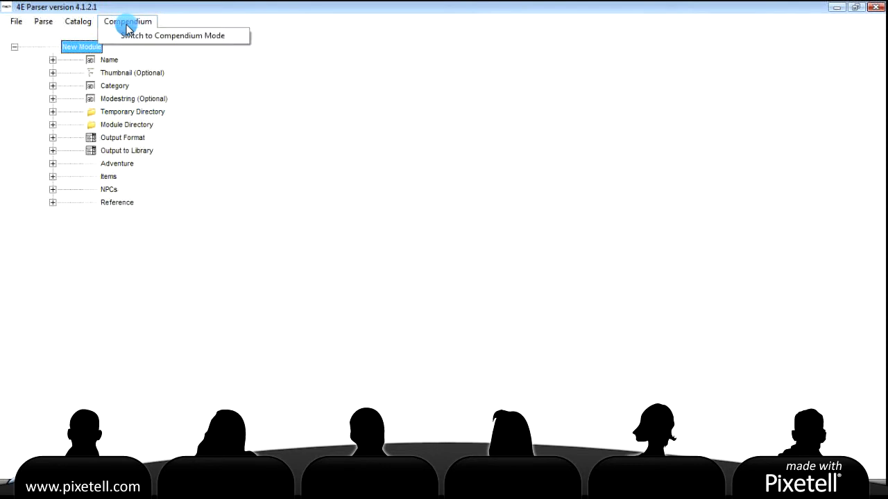
click(164, 37)
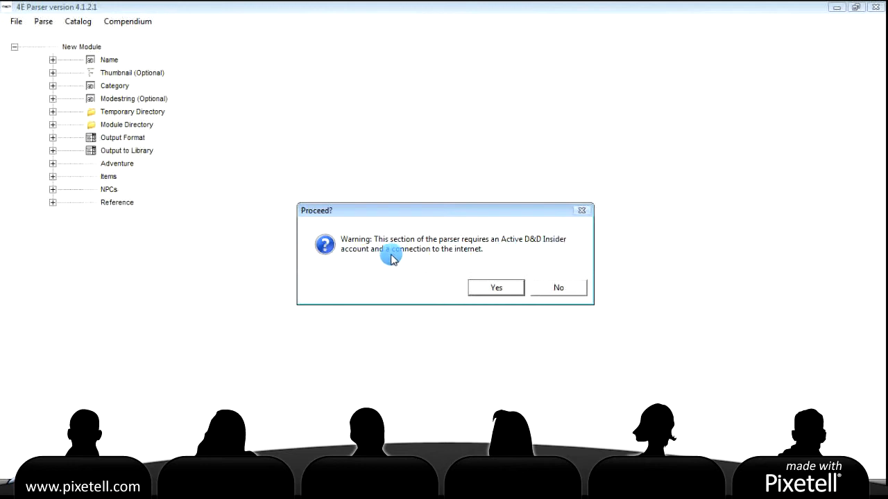
click(502, 289)
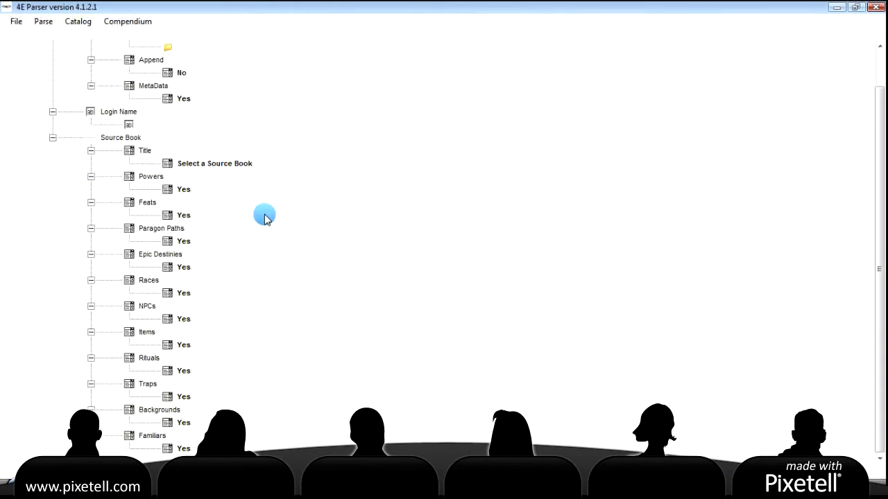
scroll(327, 202, up, 2)
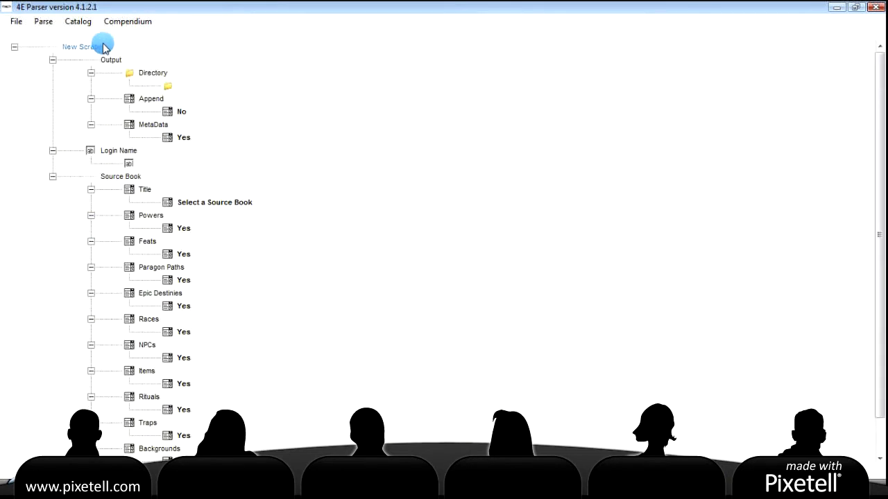
Set the scrape's output Directory to the Desktop\Output\Temp\Legendary Evils folder
click(177, 86)
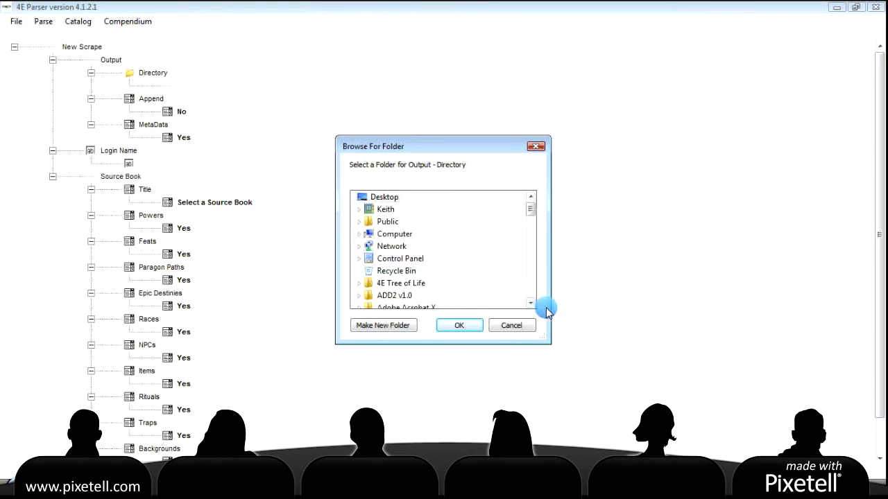
click(530, 291)
click(530, 294)
click(531, 293)
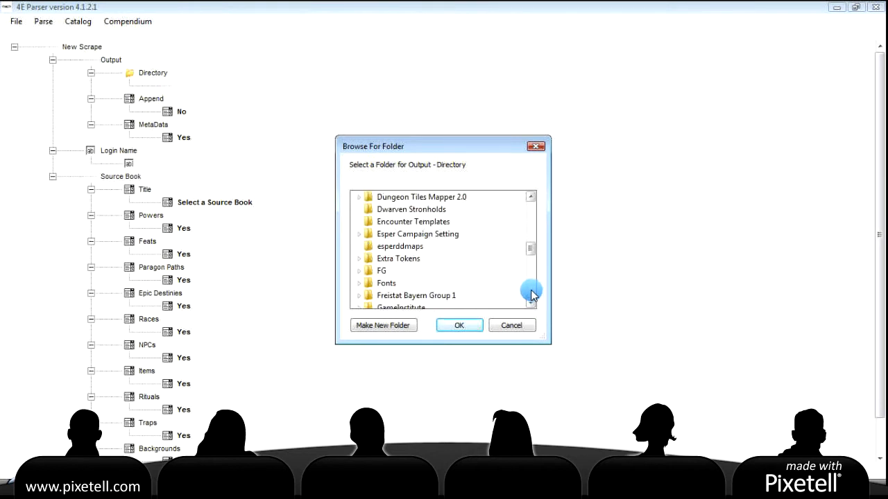
click(531, 293)
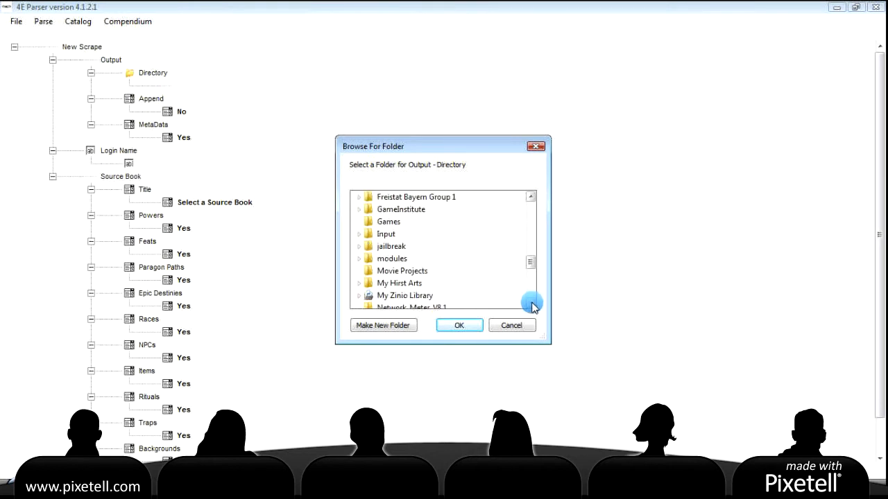
click(531, 303)
click(532, 303)
click(531, 303)
click(531, 303)
click(531, 304)
click(390, 283)
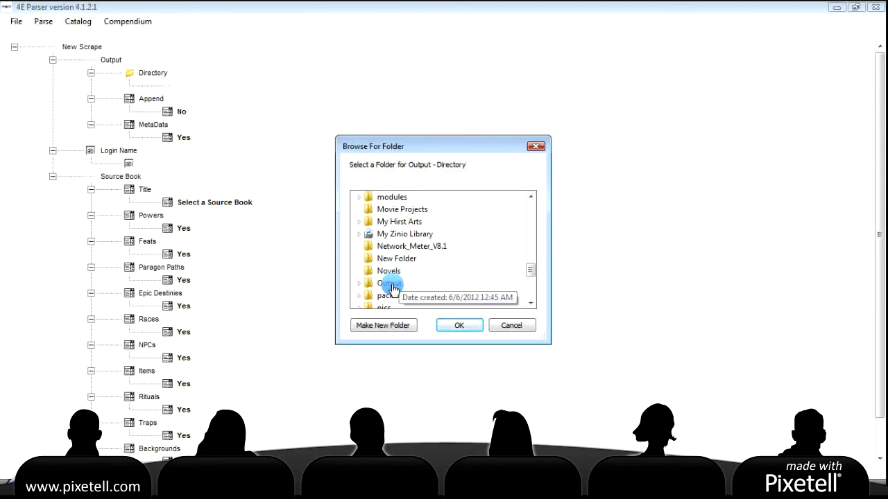
click(395, 299)
double_click(395, 299)
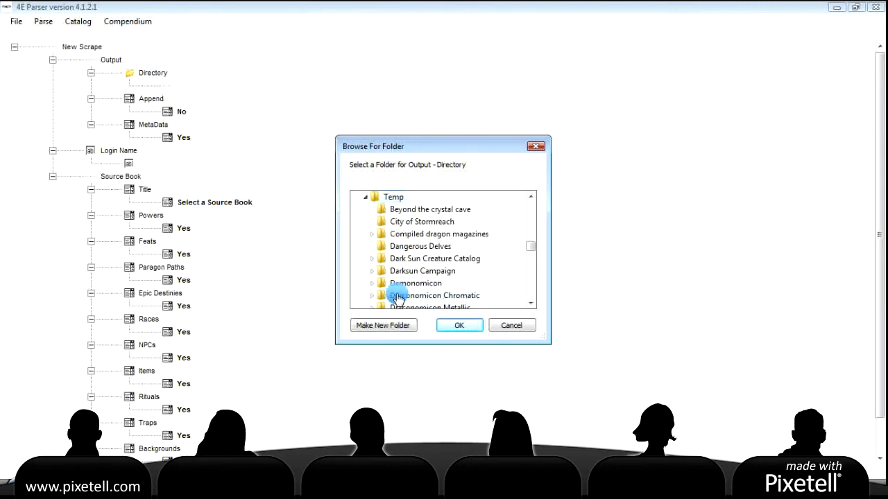
scroll(435, 258, down, 6)
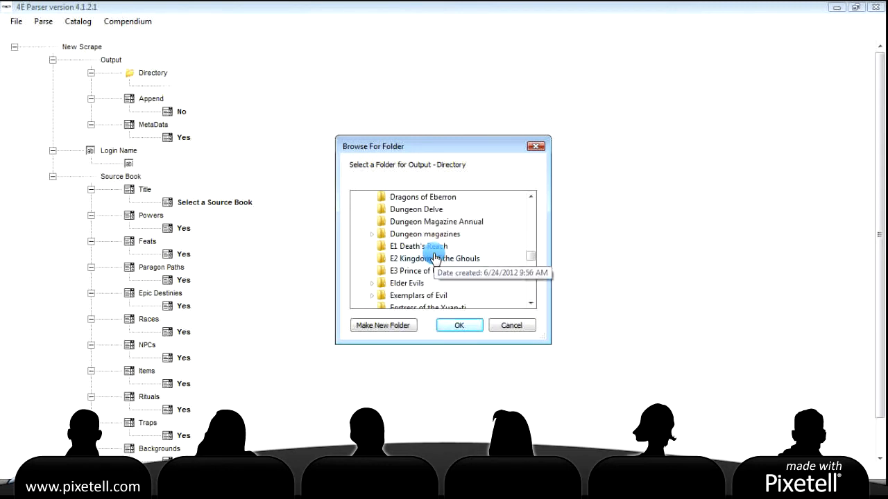
scroll(435, 258, down, 5)
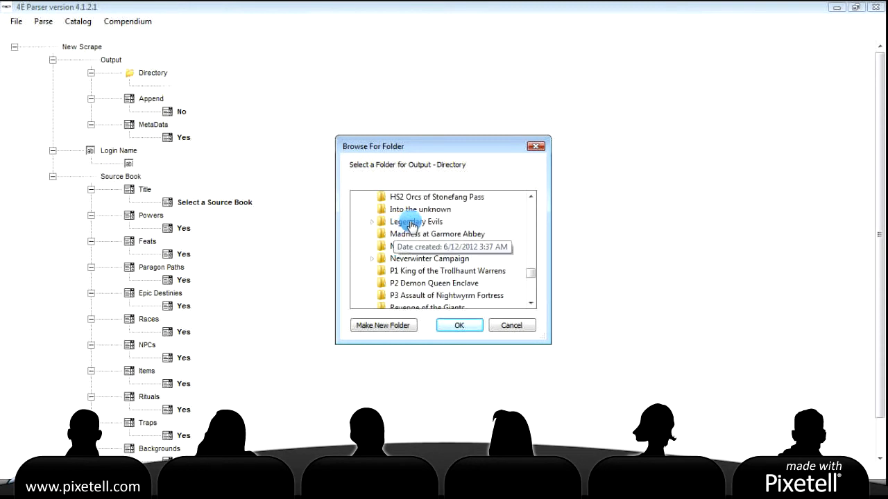
double_click(414, 222)
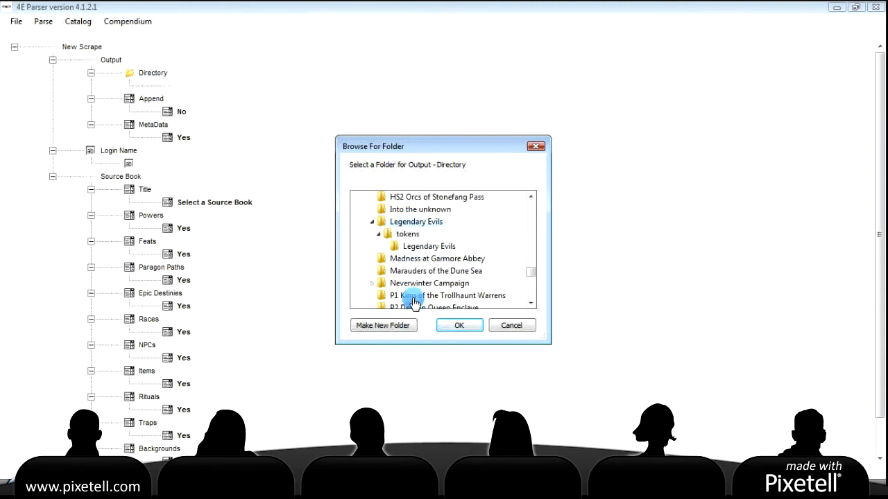
click(455, 326)
scroll(302, 194, up, 1)
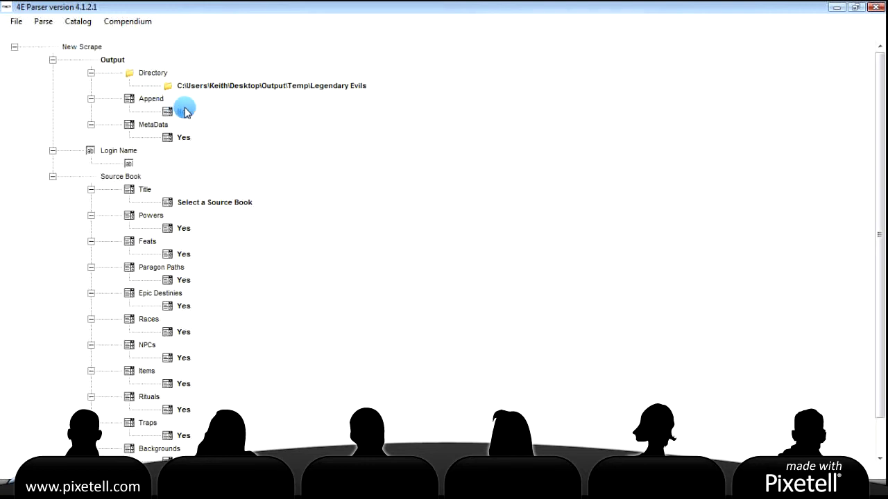
Enter the D&D Insider account e-mail as the Login Name
double_click(135, 162)
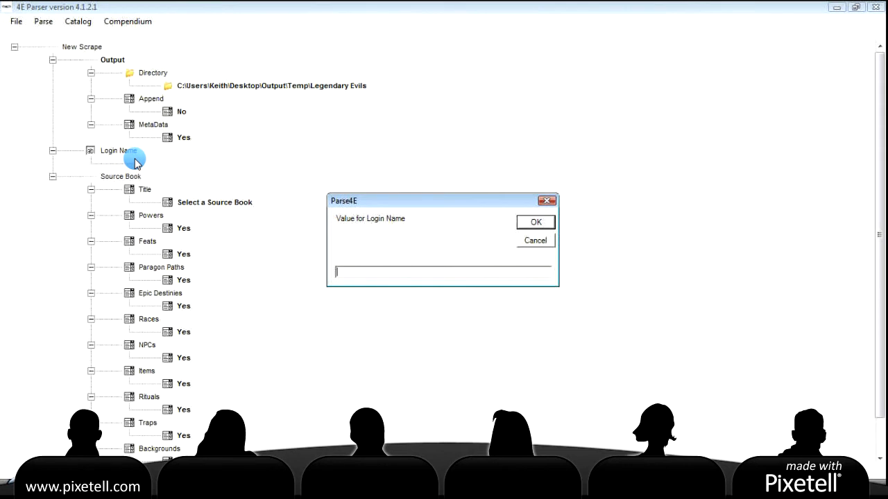
click(538, 224)
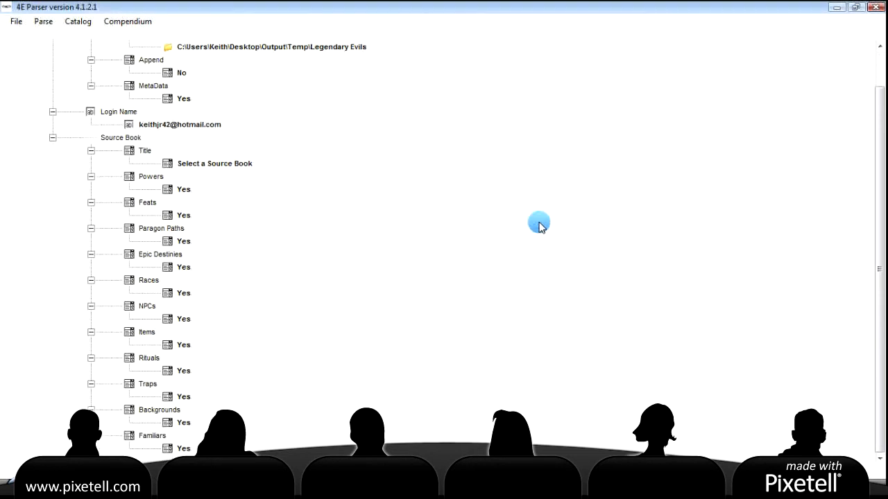
Choose Legendary Evils as the Source Book title
double_click(219, 168)
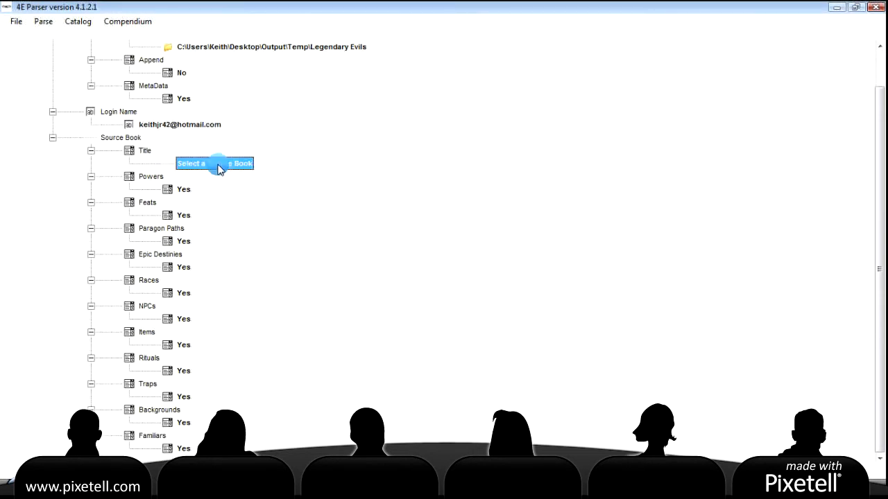
scroll(338, 251, down, 7)
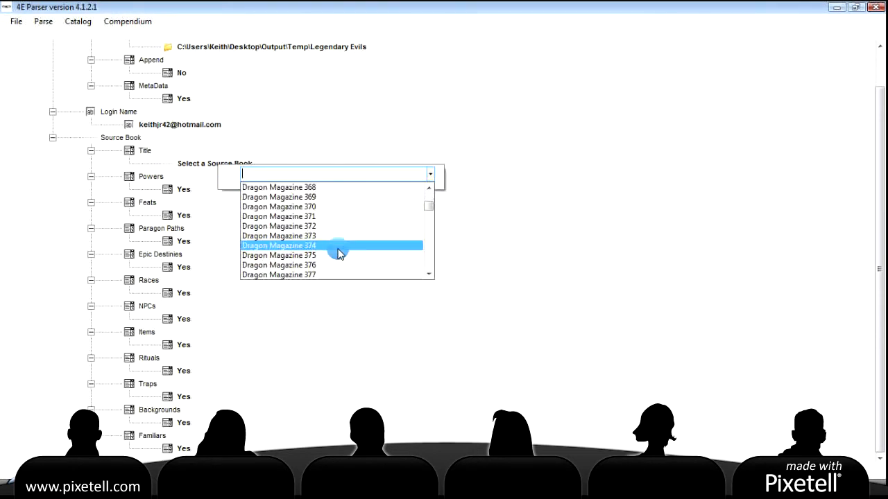
scroll(339, 252, down, 11)
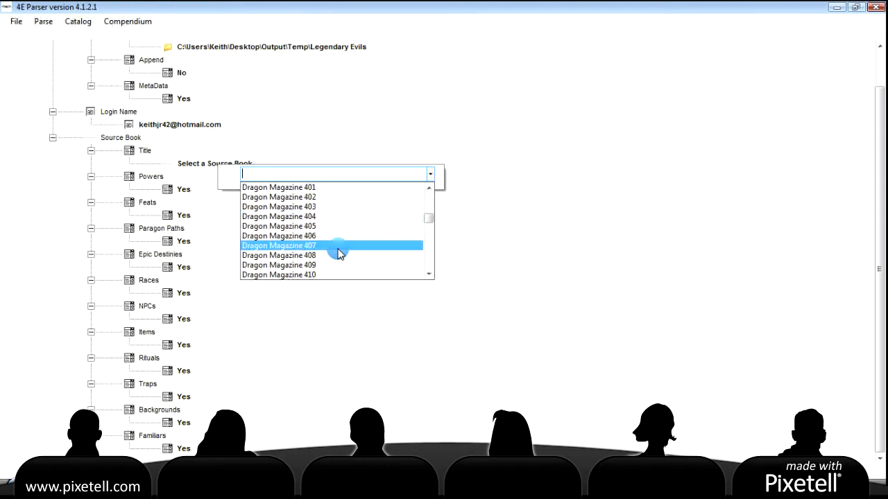
scroll(338, 253, down, 4)
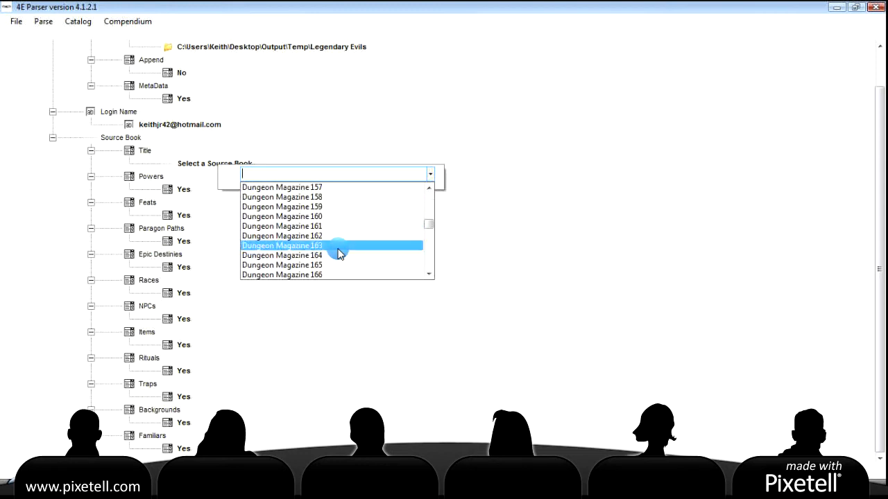
scroll(339, 254, down, 5)
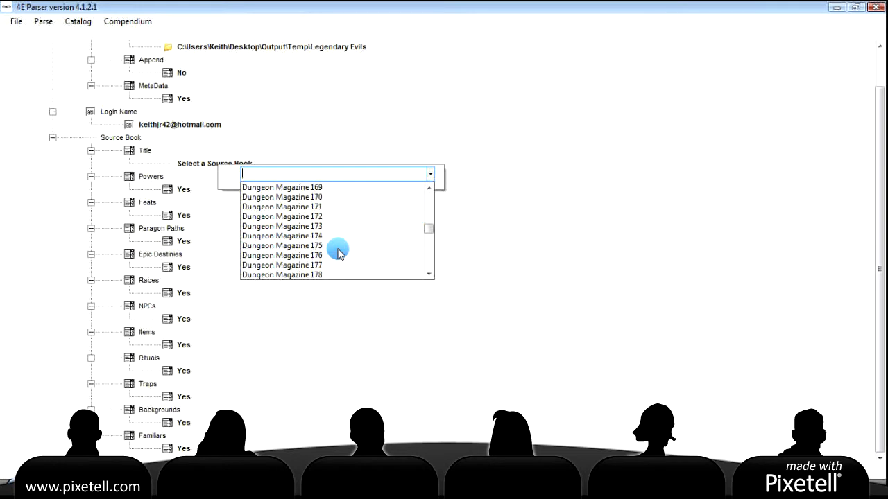
scroll(340, 254, down, 12)
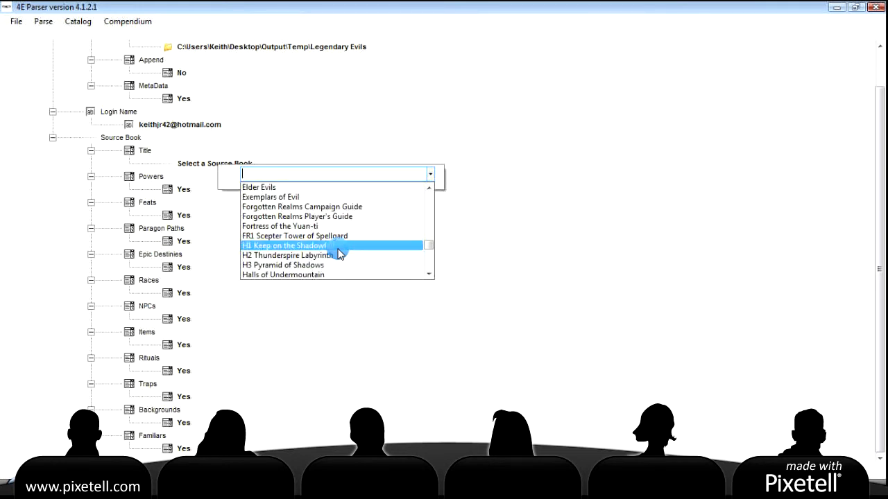
scroll(340, 254, up, 3)
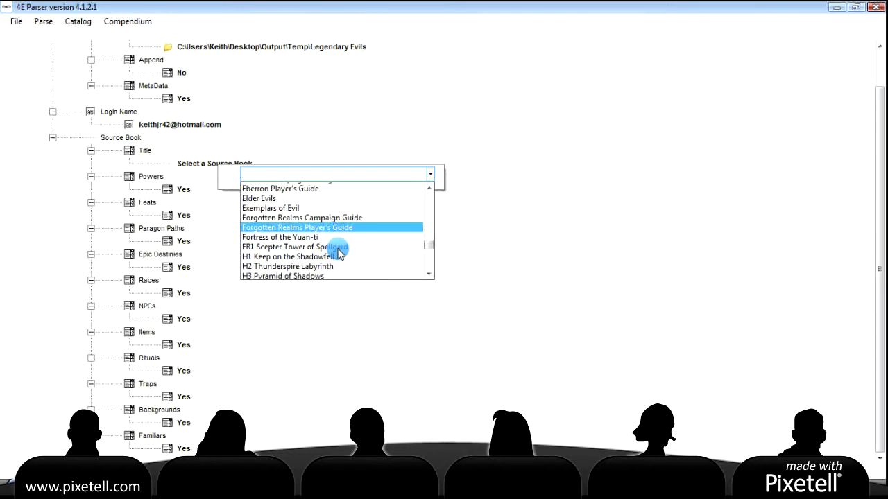
scroll(339, 254, down, 4)
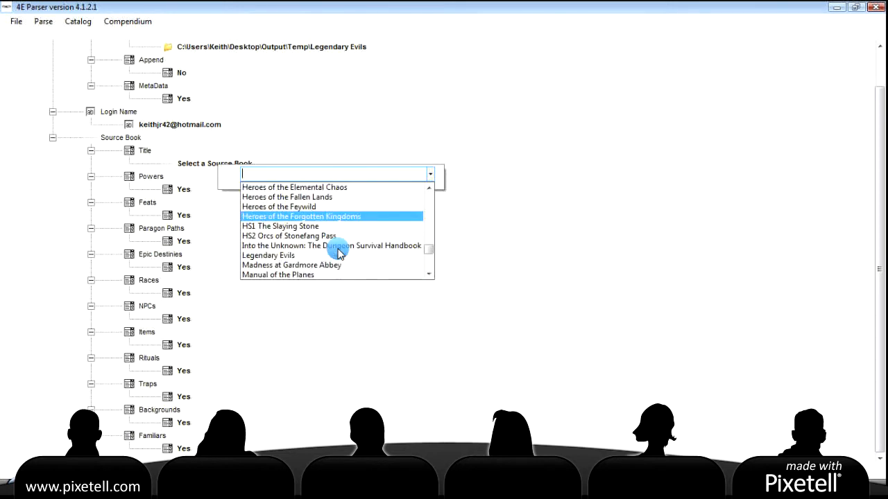
click(291, 256)
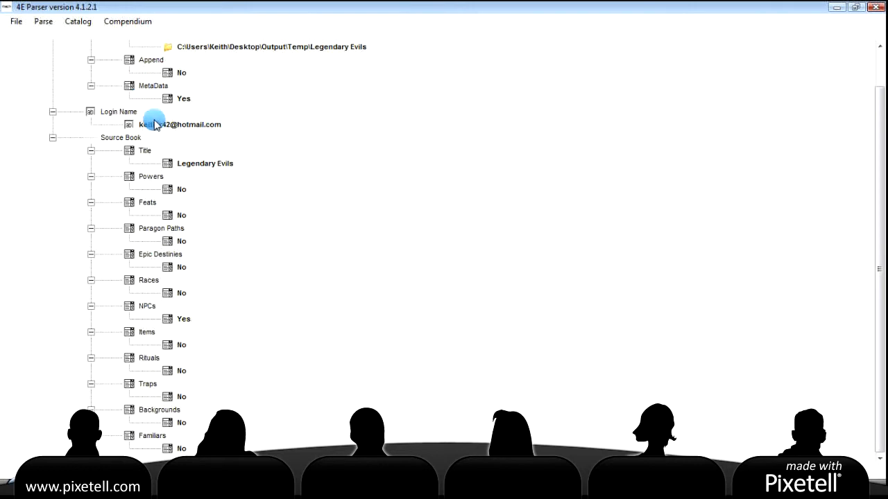
click(181, 346)
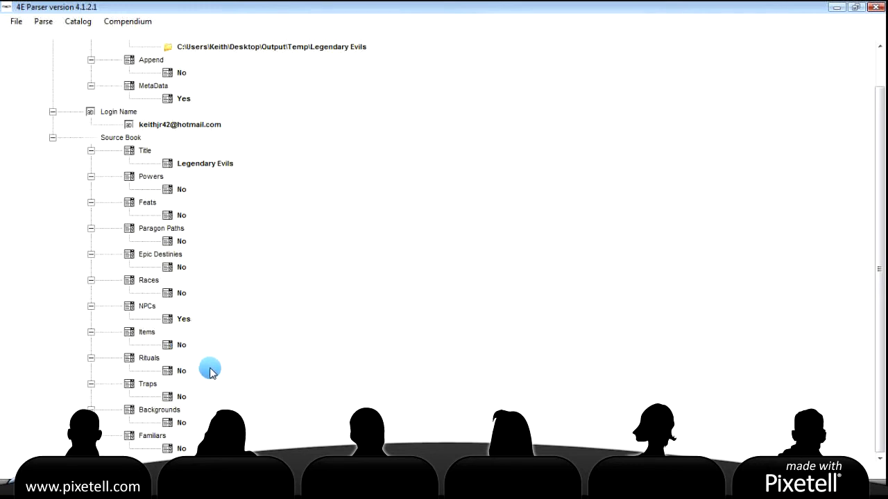
Run the compendium scrape with the D&D Insider password, allowing existing output to be overwritten
scroll(236, 305, up, 1)
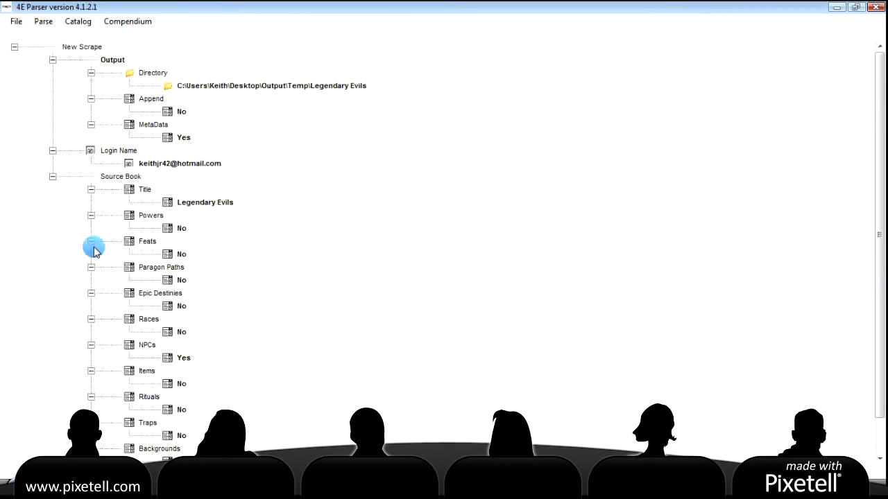
click(126, 25)
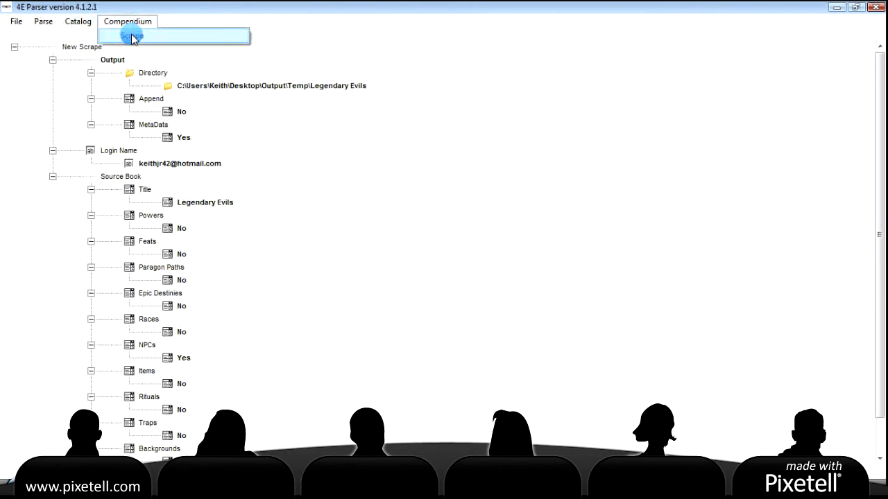
click(131, 36)
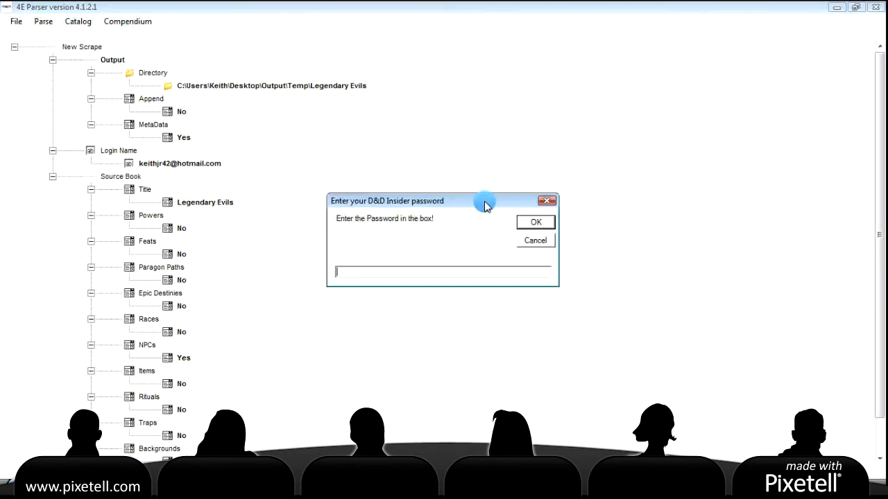
text(*******)
click(536, 223)
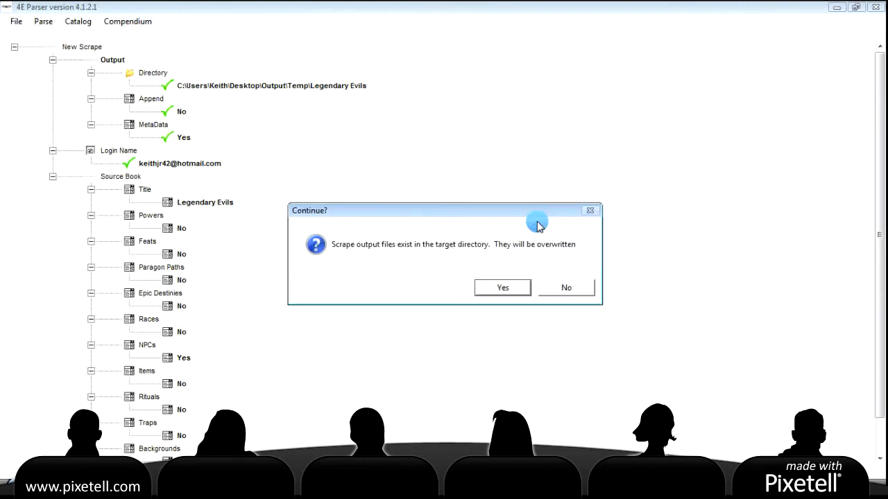
click(507, 291)
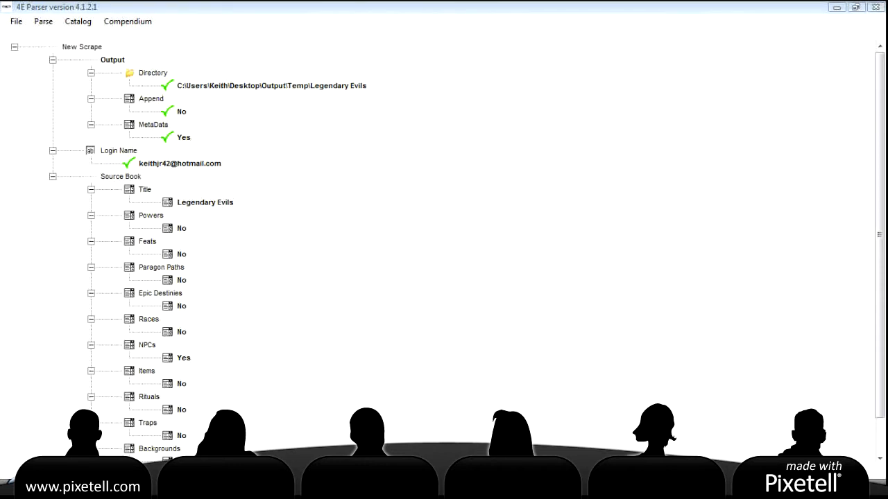
Review the scrape's Processing Results log and close it
right_click(466, 490)
click(505, 462)
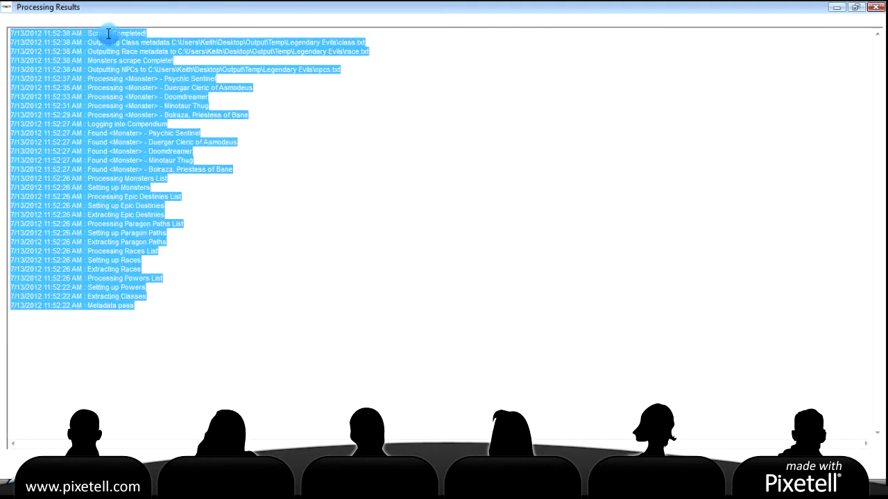
click(336, 377)
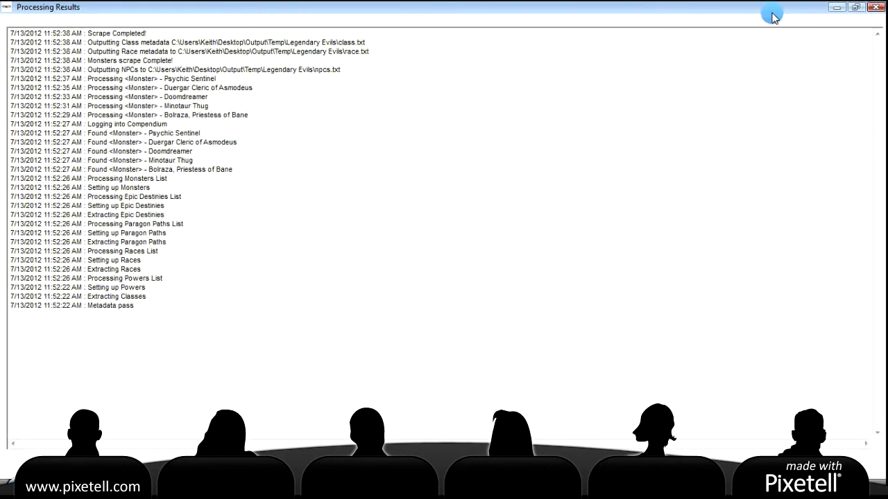
click(875, 7)
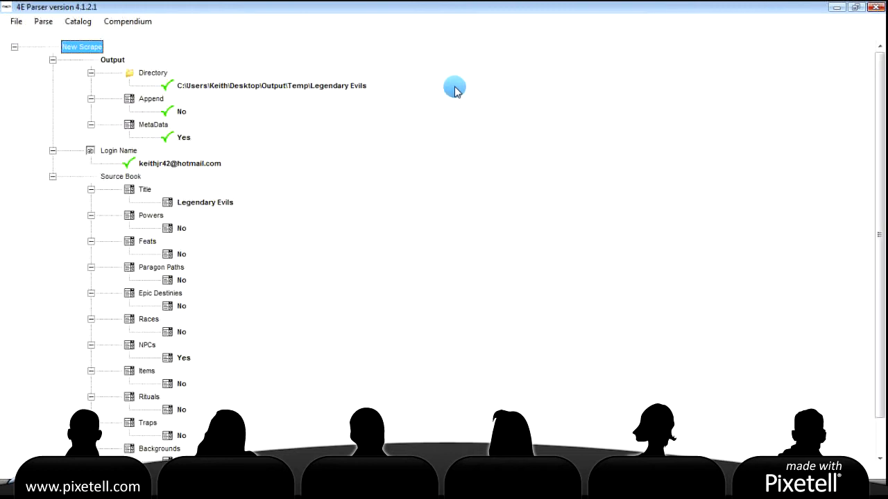
Switch 4E Parser back to parse mode to show the New Module settings
click(42, 23)
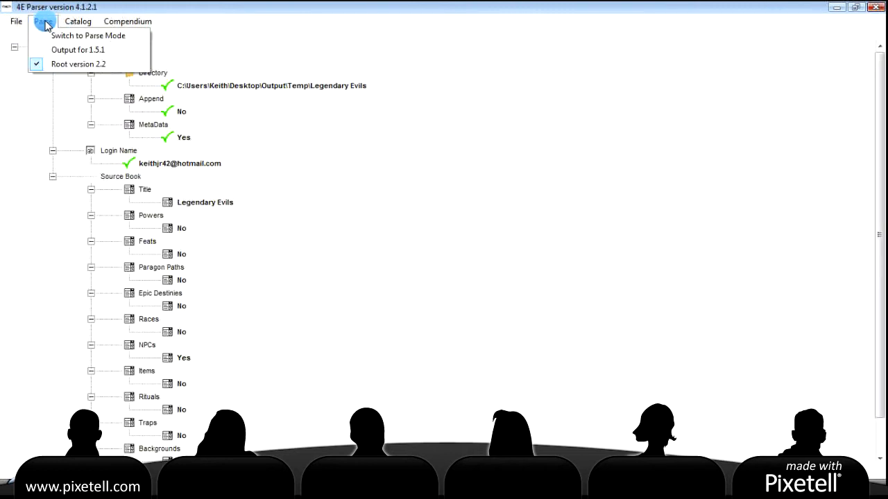
click(70, 38)
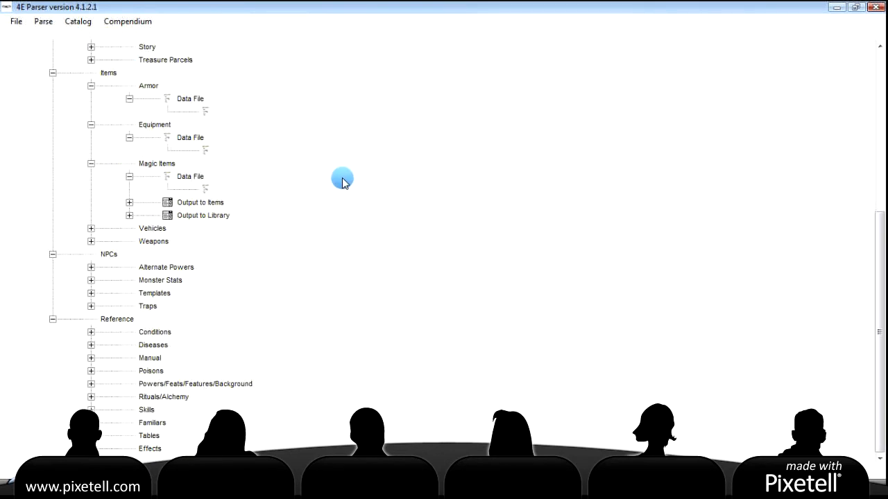
scroll(342, 179, up, 7)
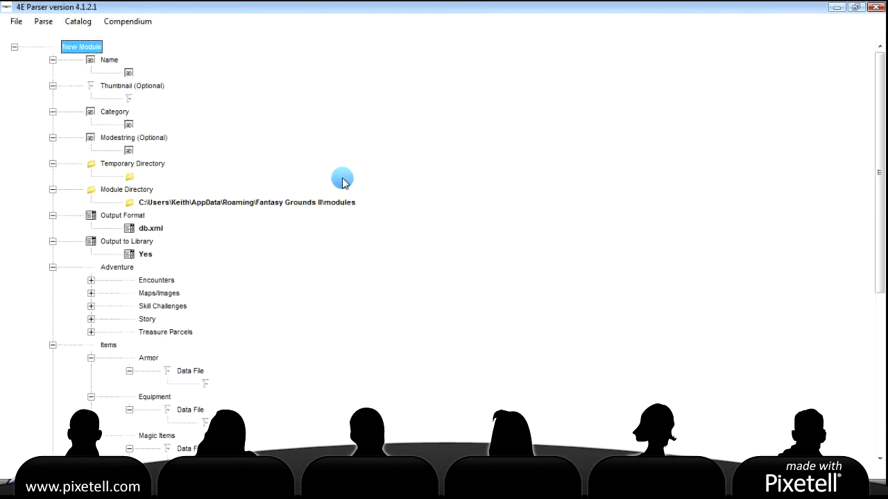
Name the module 'Legendary Evils 01'
double_click(129, 73)
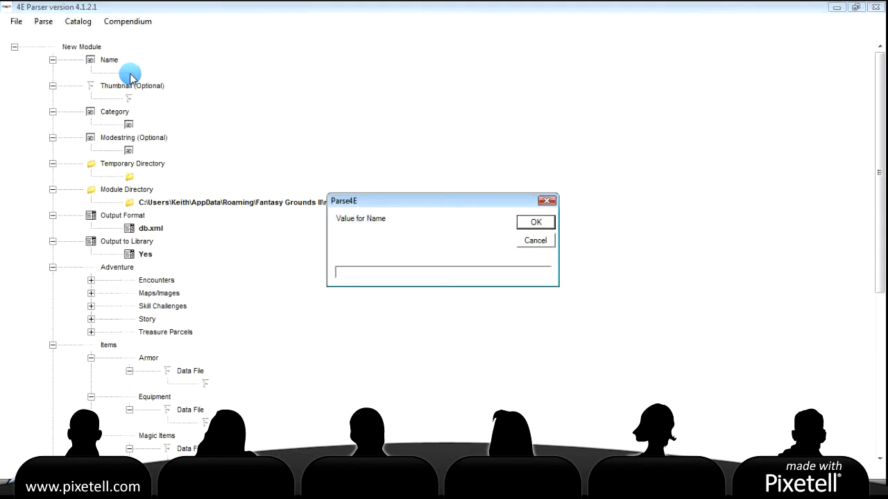
text(Legendary Evils 01)
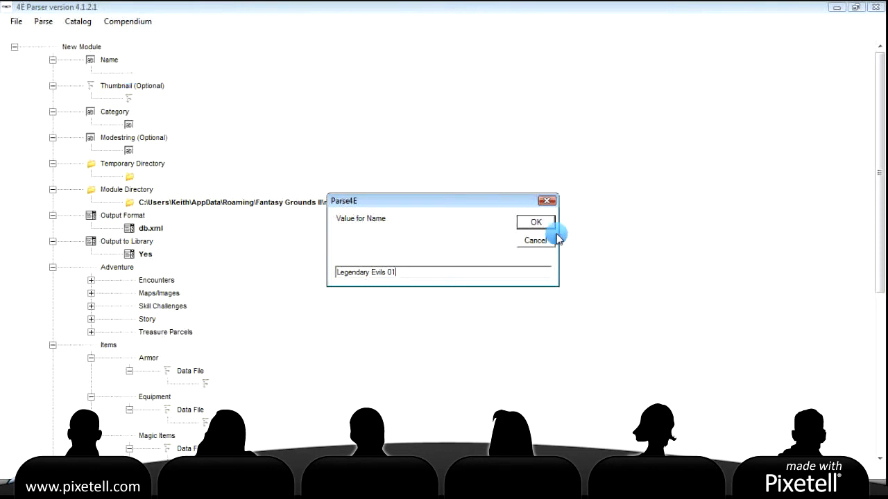
click(536, 222)
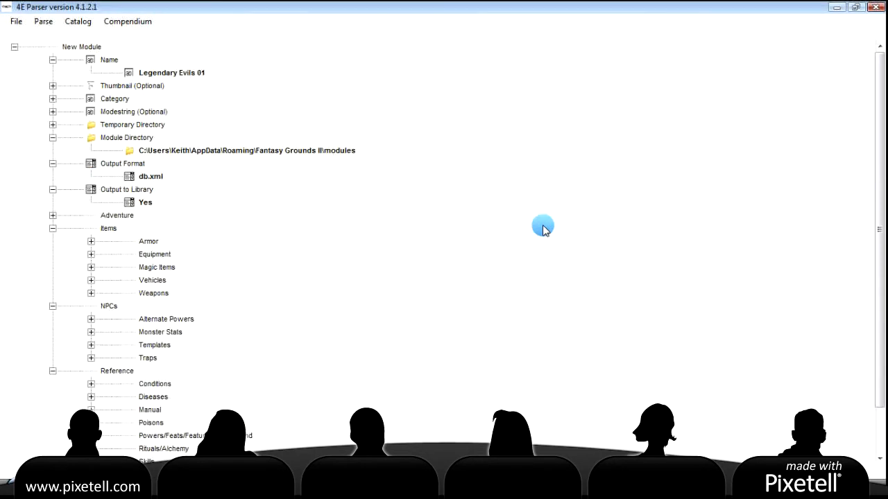
Set the module Category to Monsters
double_click(114, 100)
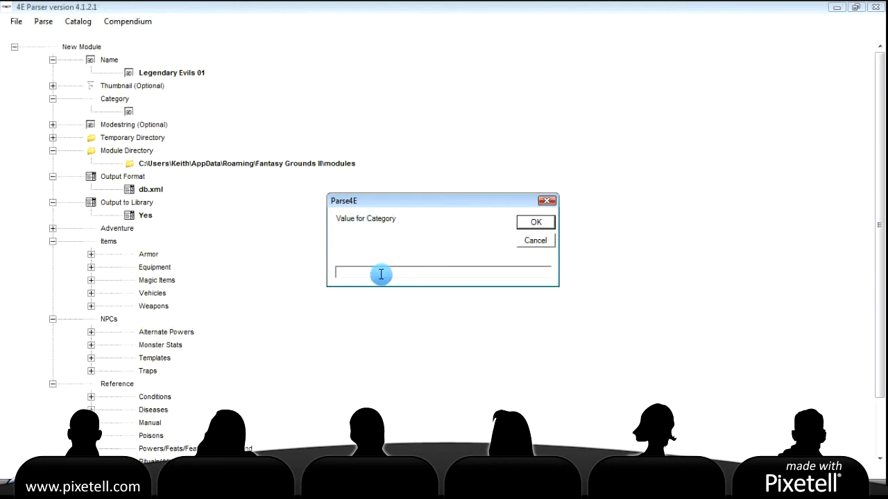
text(Monsters)
click(536, 222)
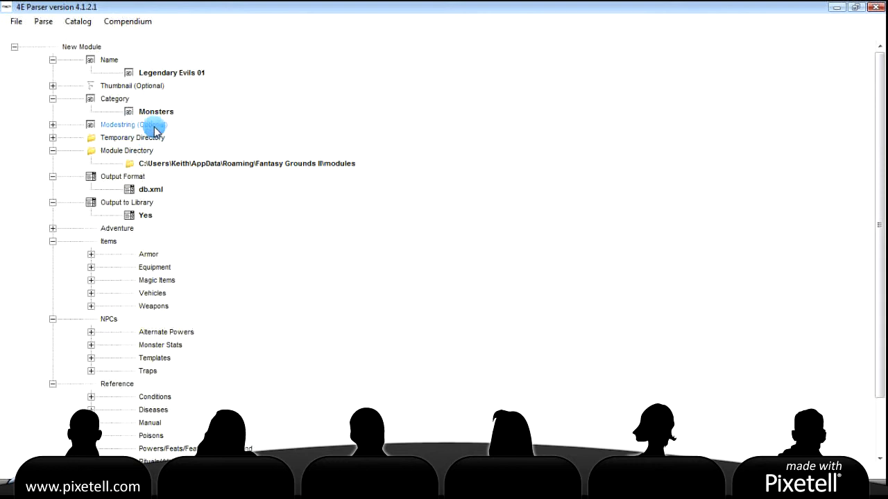
double_click(138, 140)
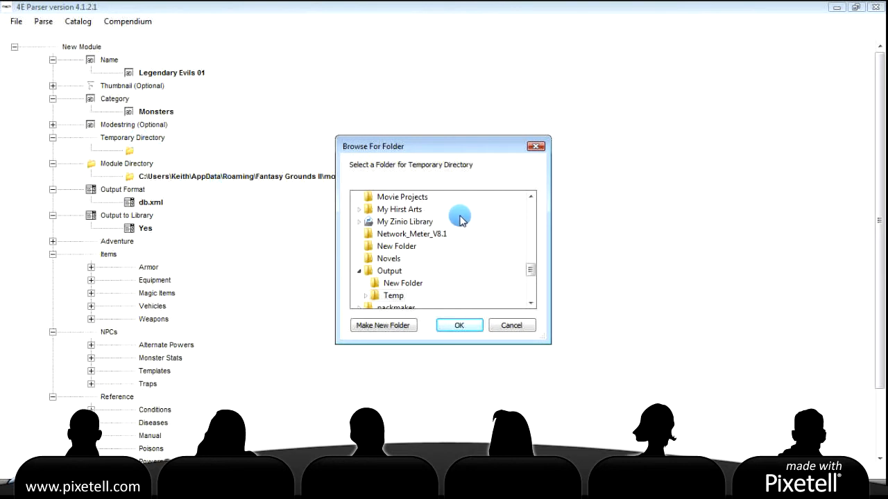
Point the Temporary Directory to the Legendary Evils folder under Desktop\Output\Temp
double_click(393, 296)
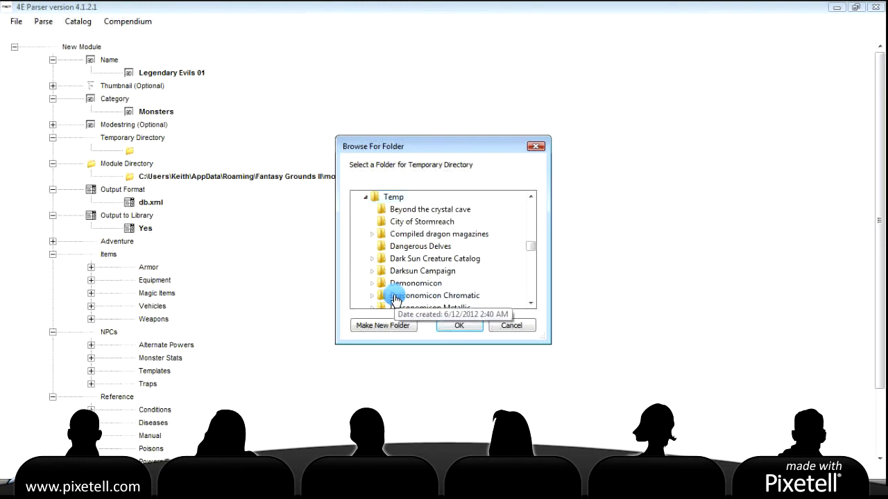
scroll(447, 277, down, 7)
scroll(444, 269, down, 10)
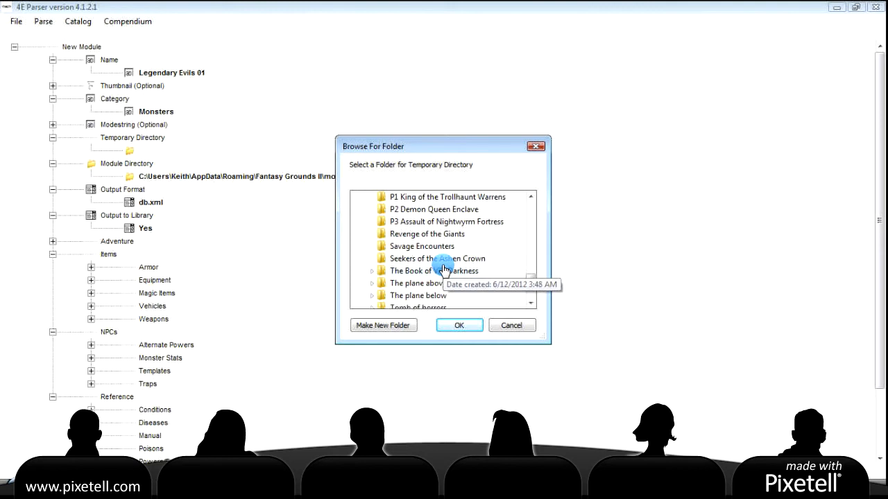
scroll(444, 269, down, 2)
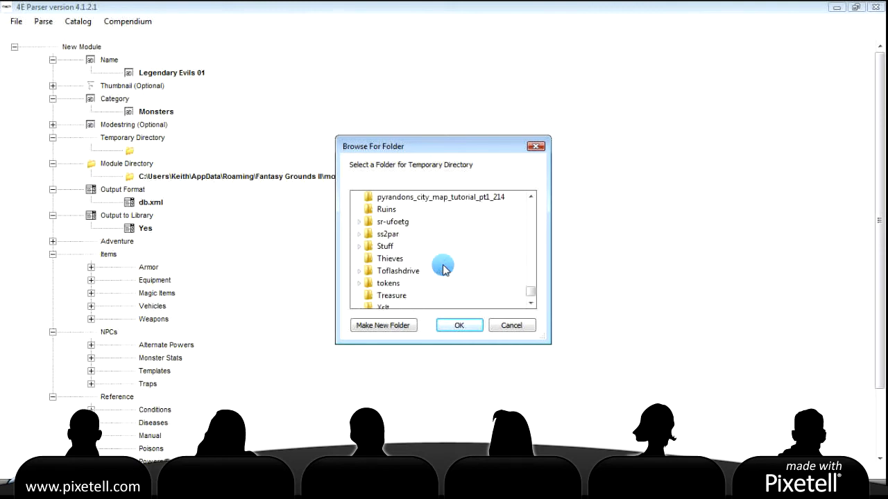
scroll(444, 269, up, 6)
scroll(444, 269, up, 3)
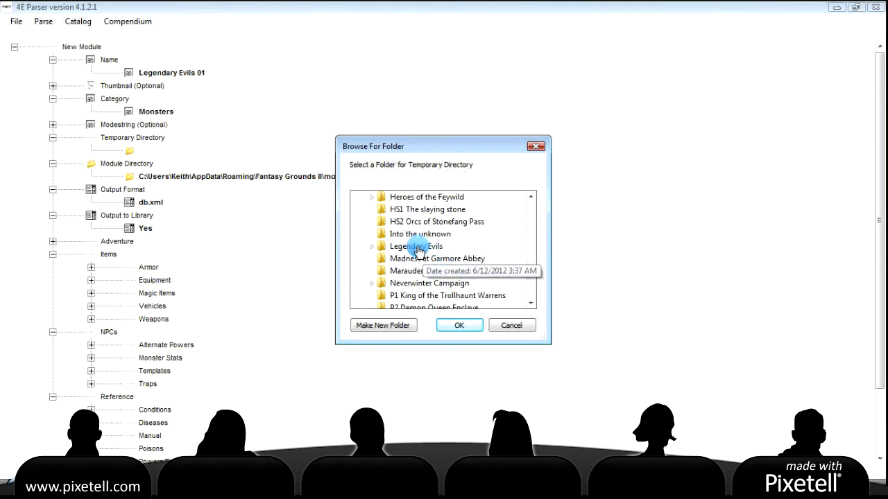
click(412, 246)
click(458, 325)
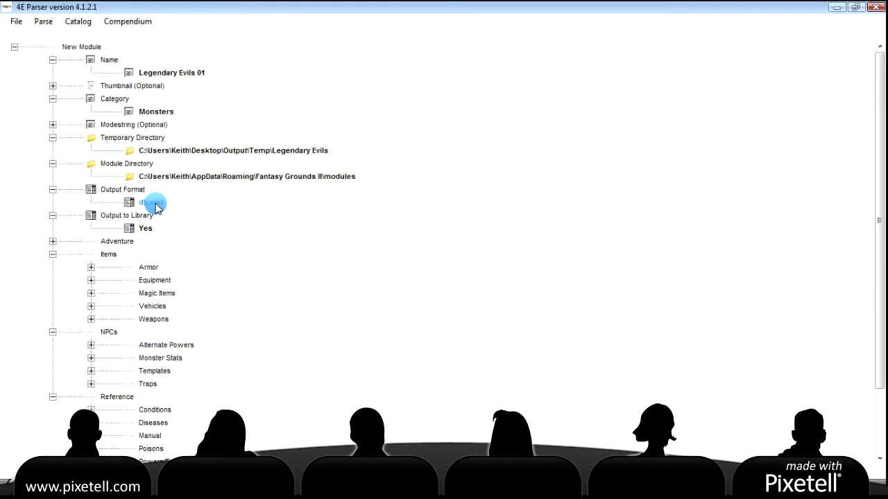
click(148, 204)
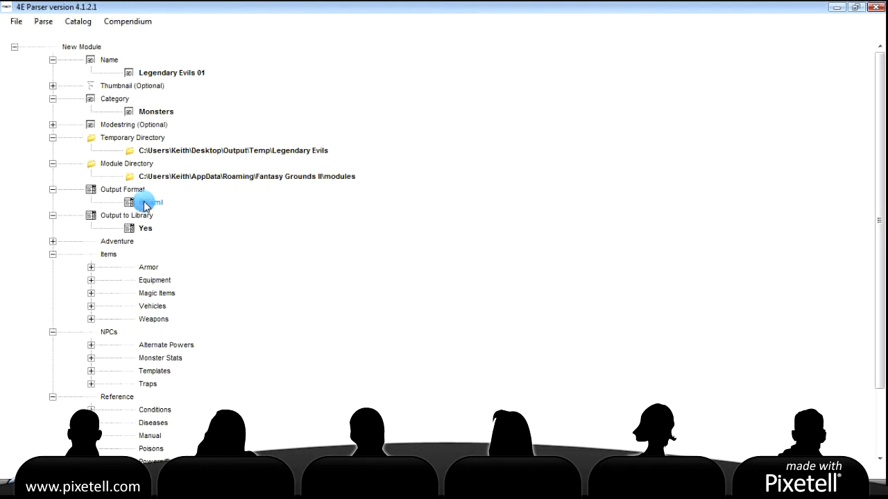
Restore Output Format to db.xml and expand the Monster Stats settings under NPCs
click(138, 206)
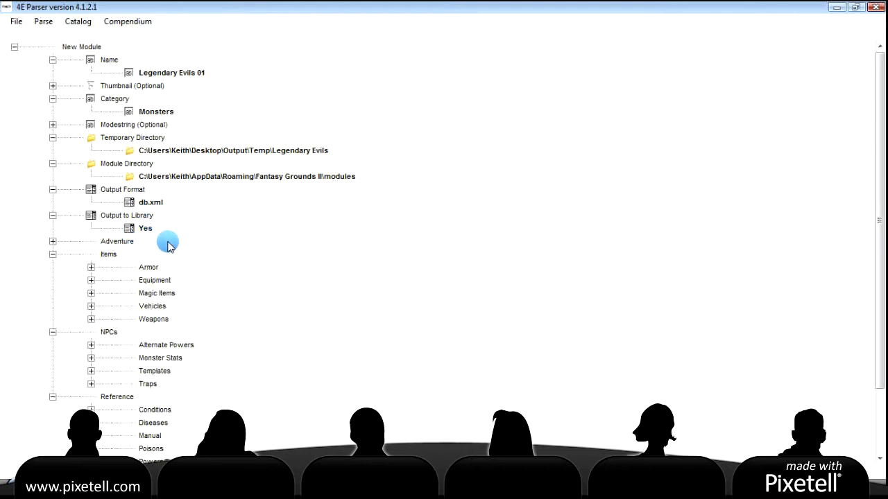
scroll(168, 246, down, 2)
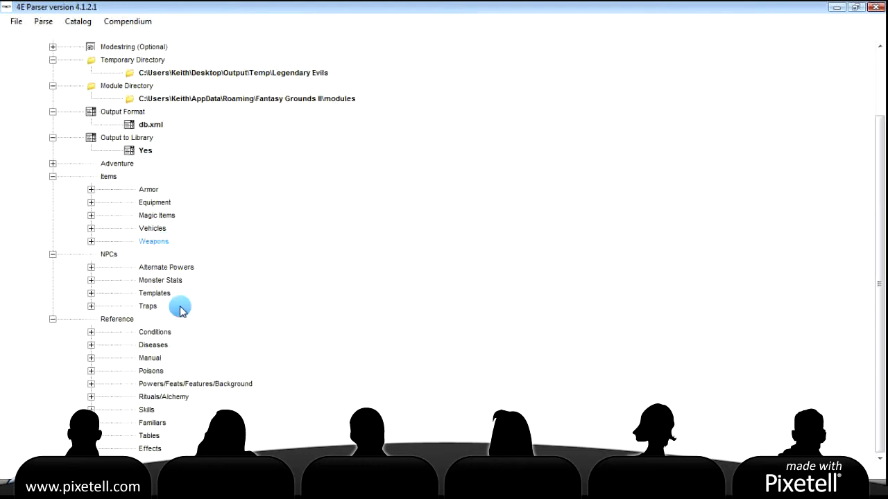
click(54, 488)
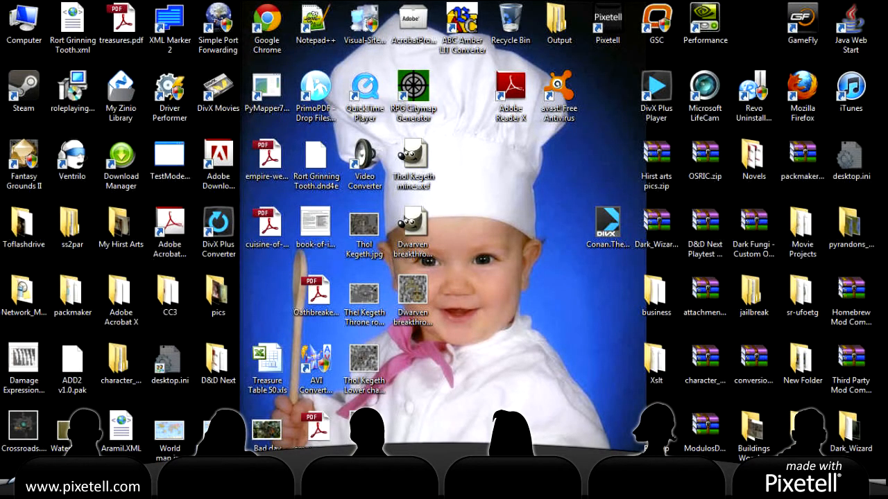
click(276, 489)
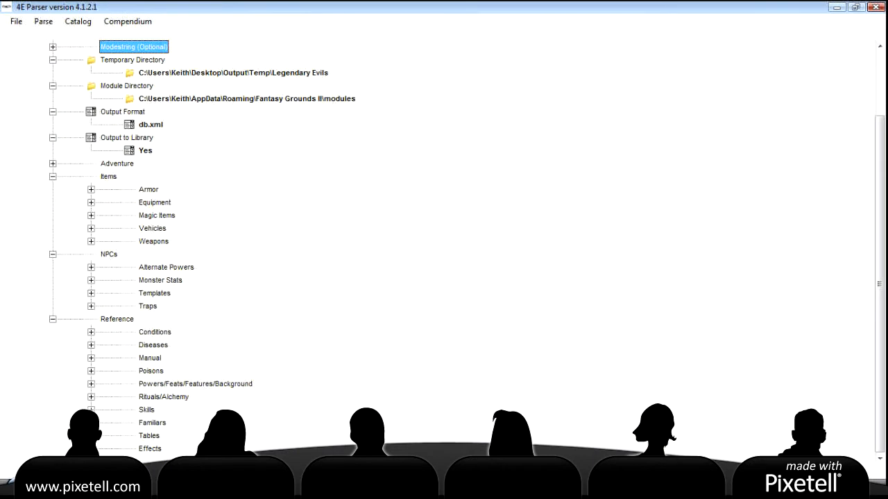
click(276, 488)
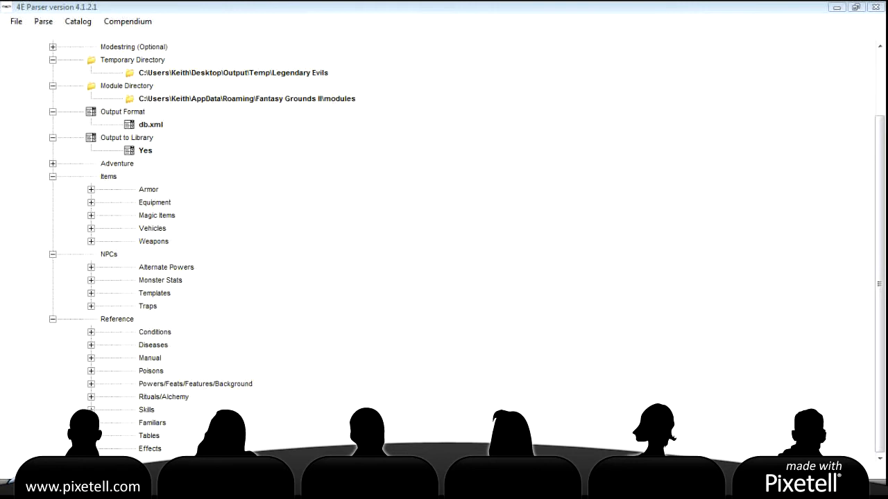
click(383, 7)
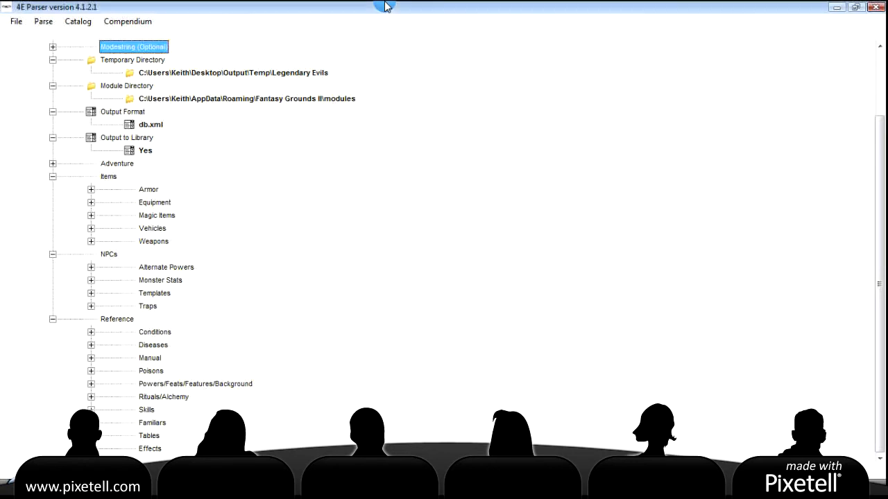
double_click(158, 285)
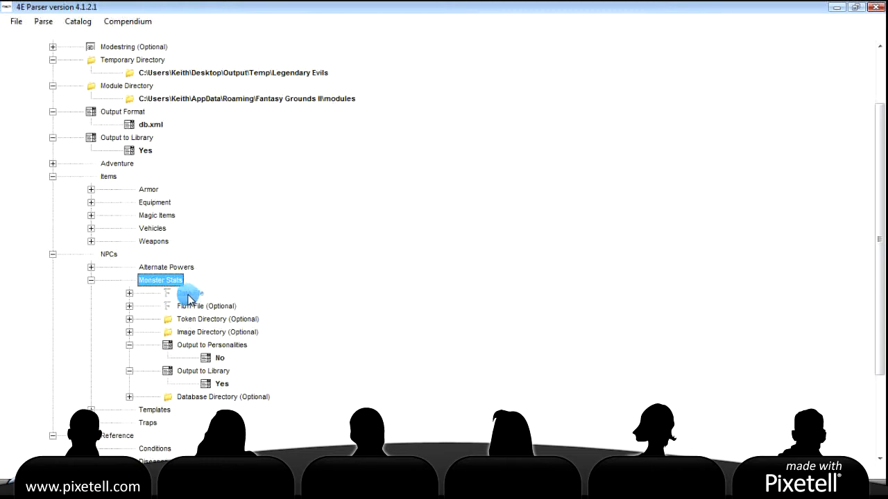
Load npcs.txt from Temp\Legendary Evils as the Monster Stats Data File
double_click(189, 294)
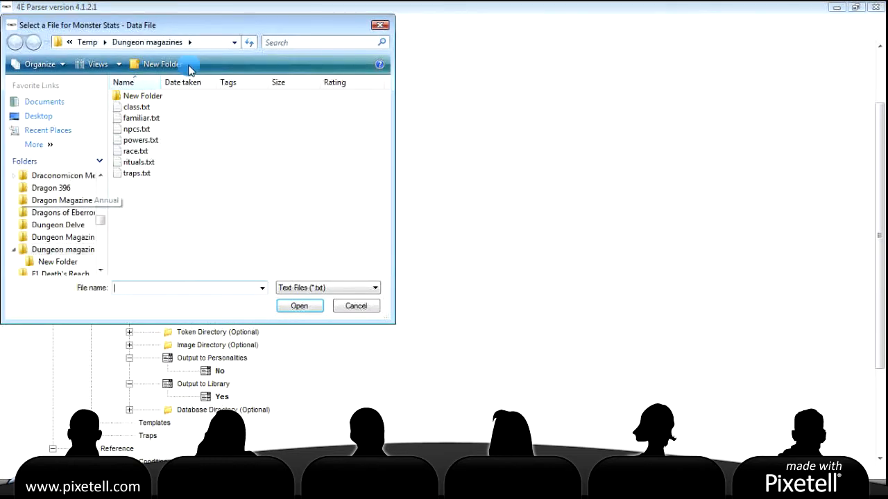
click(106, 43)
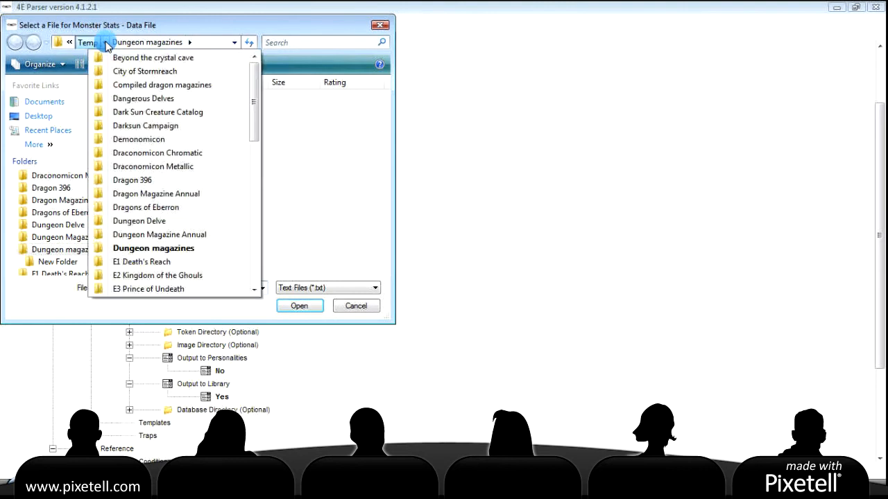
click(105, 43)
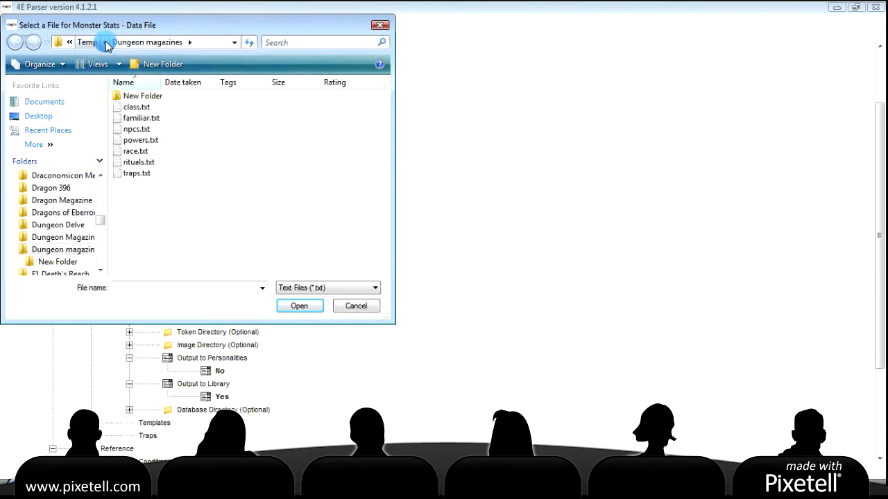
click(105, 43)
scroll(167, 186, down, 5)
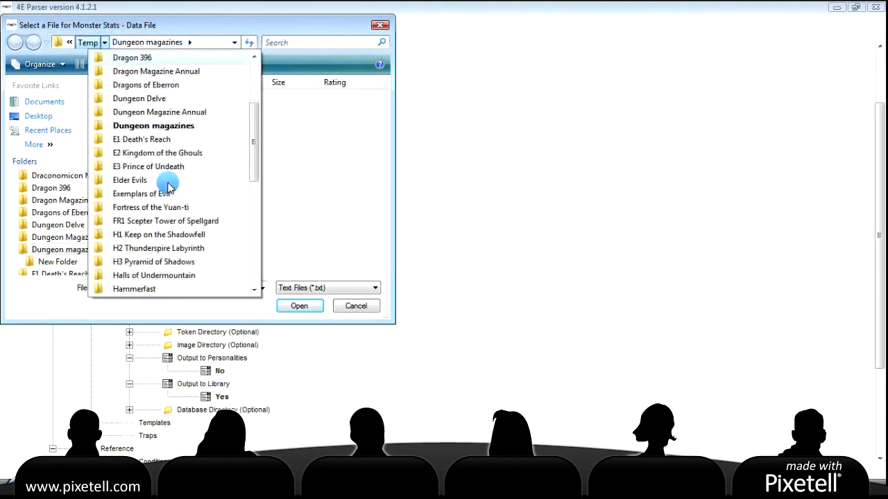
scroll(167, 186, up, 1)
scroll(168, 186, down, 5)
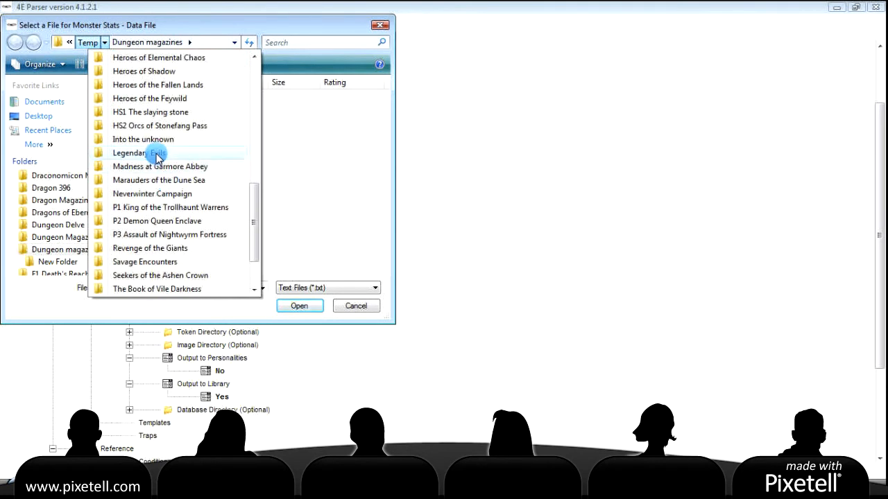
click(155, 153)
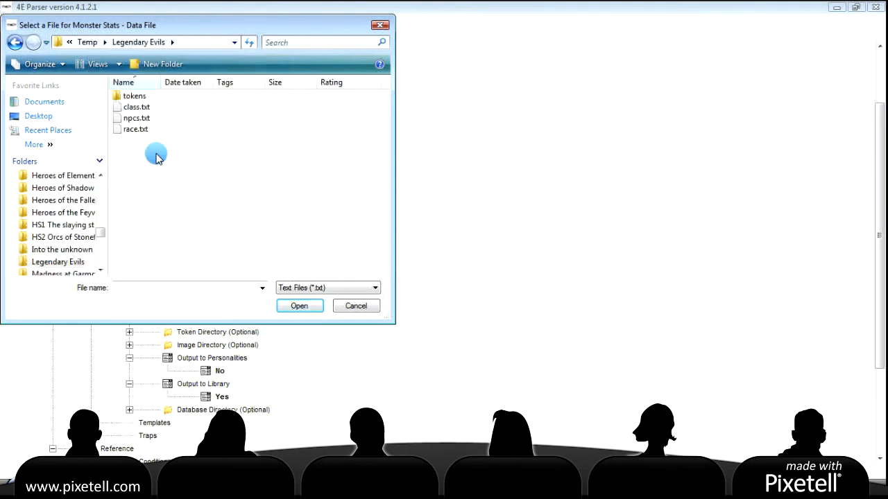
click(140, 121)
click(299, 307)
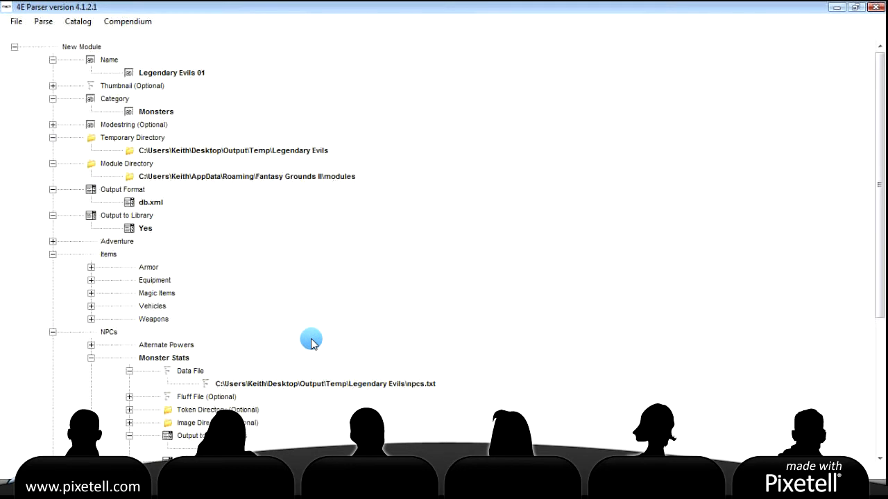
Expand the Powers/Feats/Features/Background settings in the module tree
scroll(310, 342, down, 5)
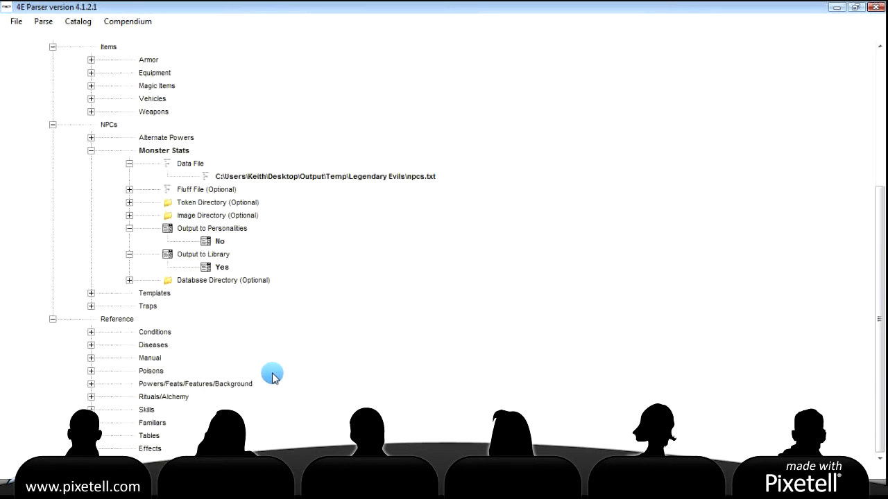
click(190, 387)
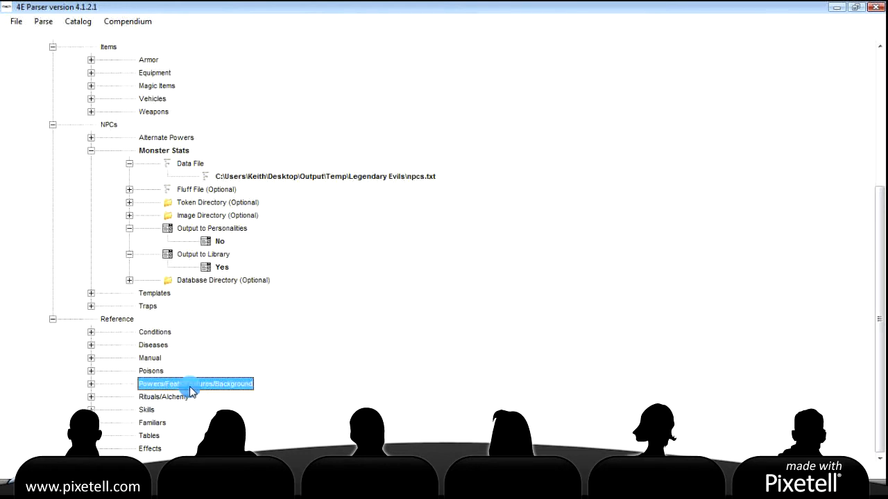
click(91, 384)
scroll(215, 371, down, 1)
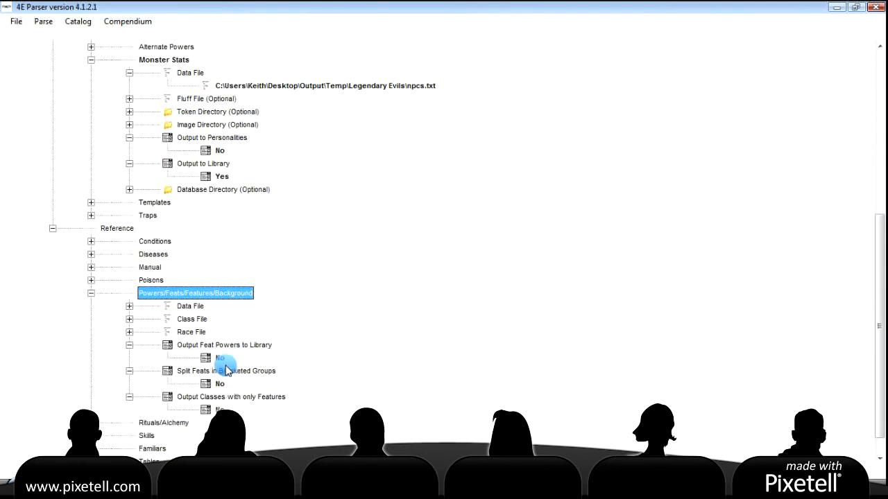
Set the Class File to class.txt from the Legendary Evils folder
double_click(193, 319)
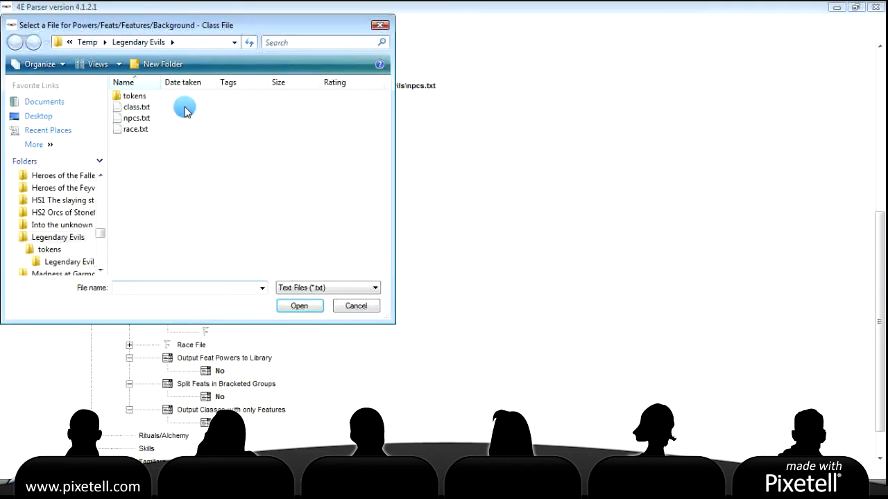
click(143, 107)
click(297, 308)
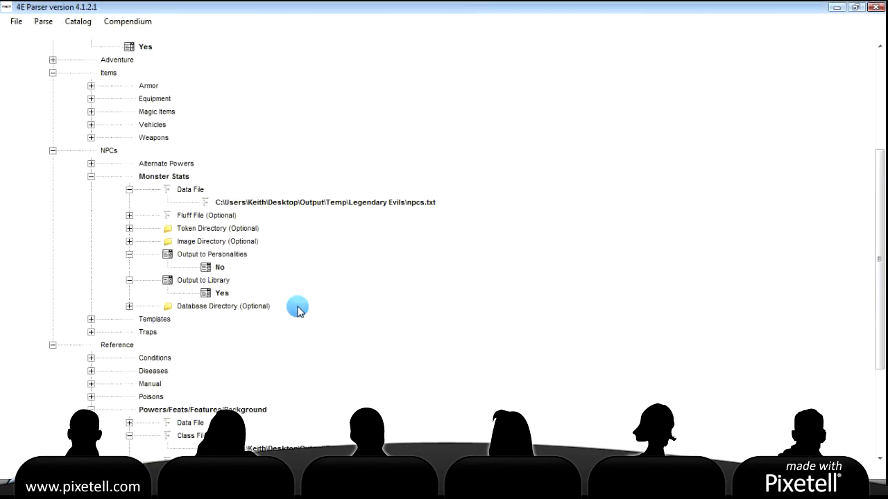
scroll(239, 317, down, 4)
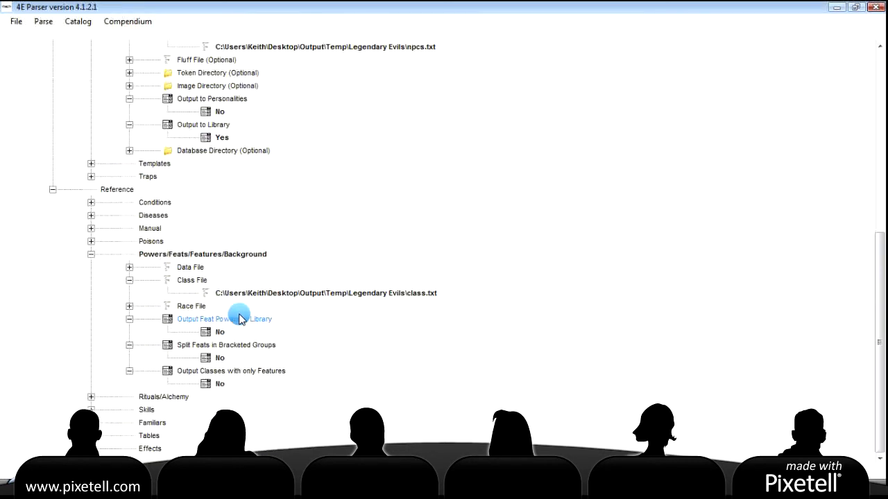
Set the Race File to race.txt from the Legendary Evils folder
click(195, 307)
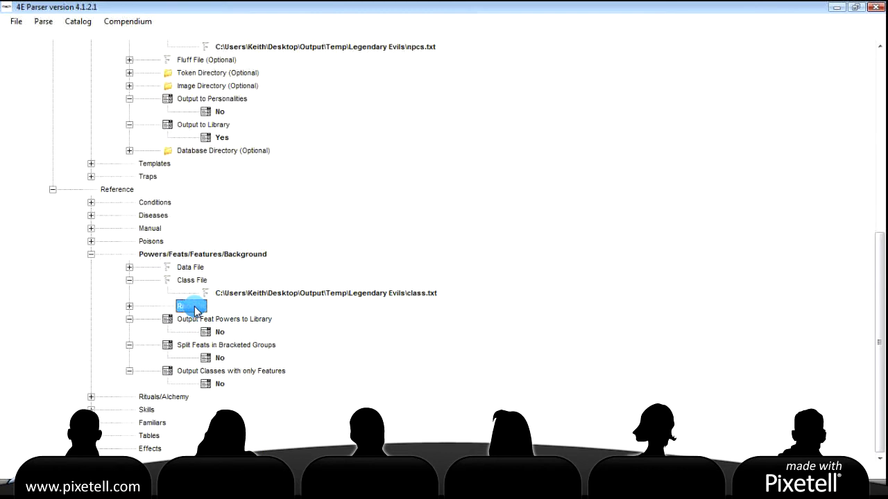
double_click(194, 308)
click(117, 129)
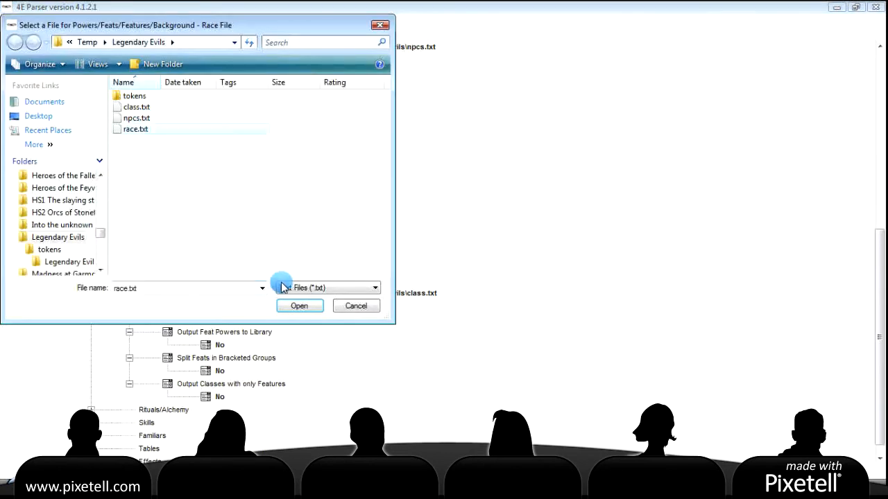
click(299, 305)
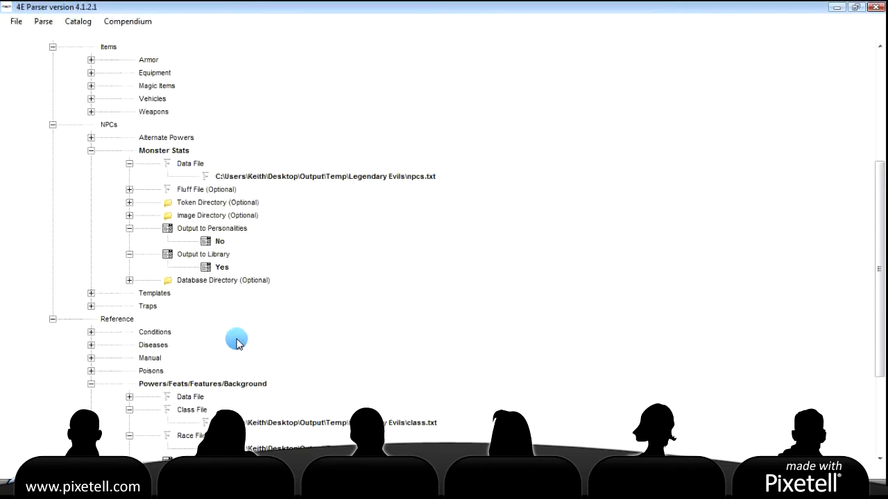
scroll(235, 342, down, 3)
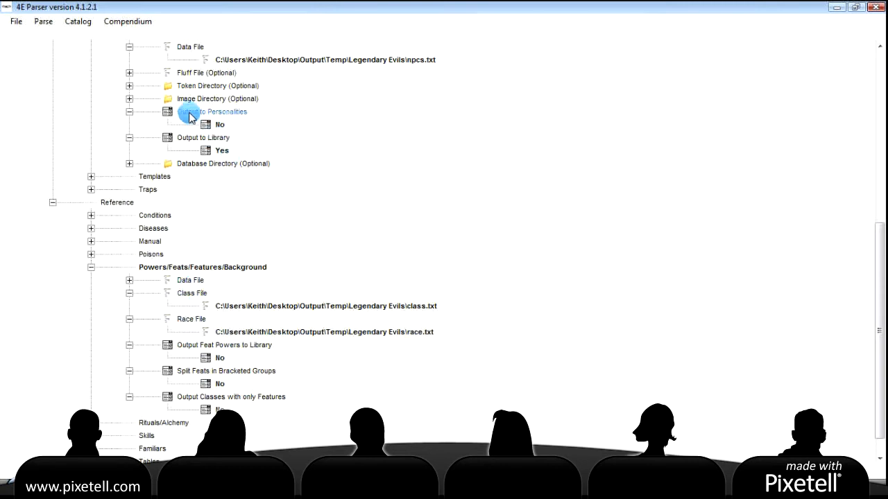
scroll(272, 159, up, 2)
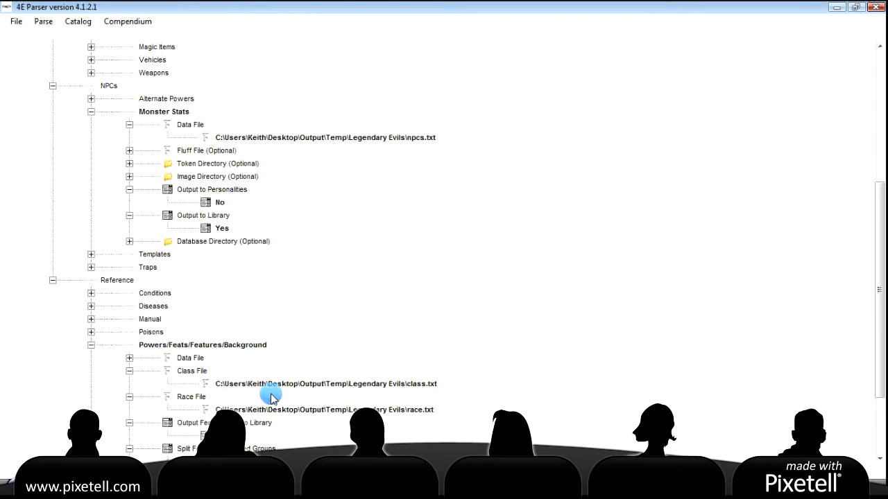
scroll(277, 318, down, 3)
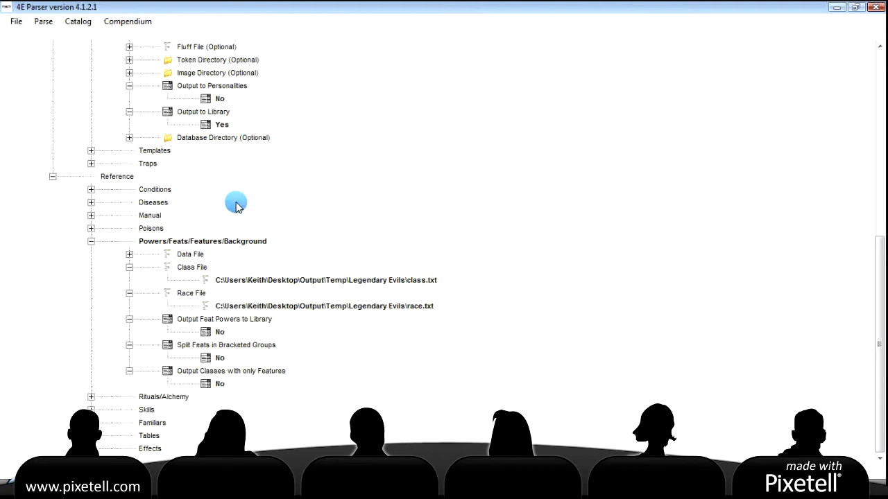
Run a trial parse and review the processing results log for the missing Data File error
click(44, 21)
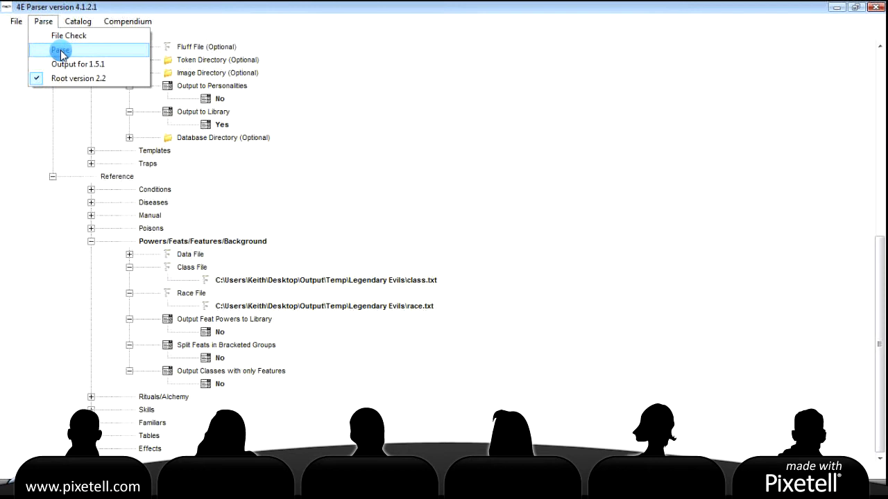
click(60, 50)
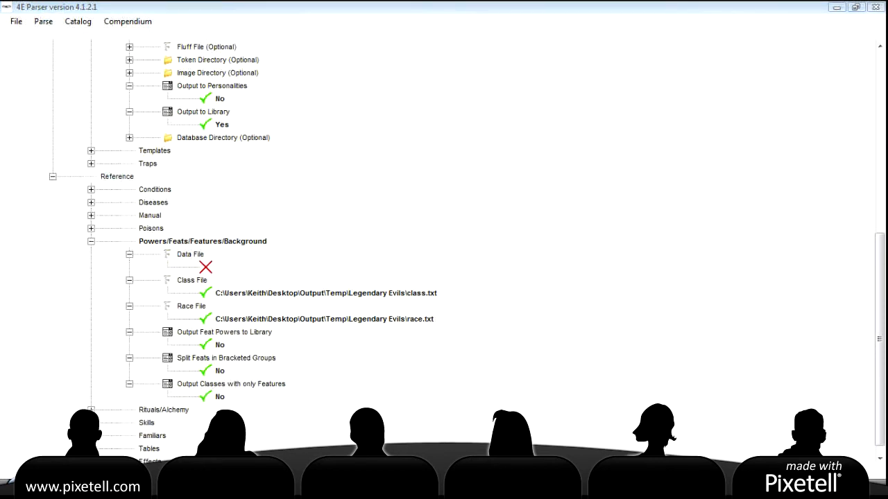
right_click(469, 488)
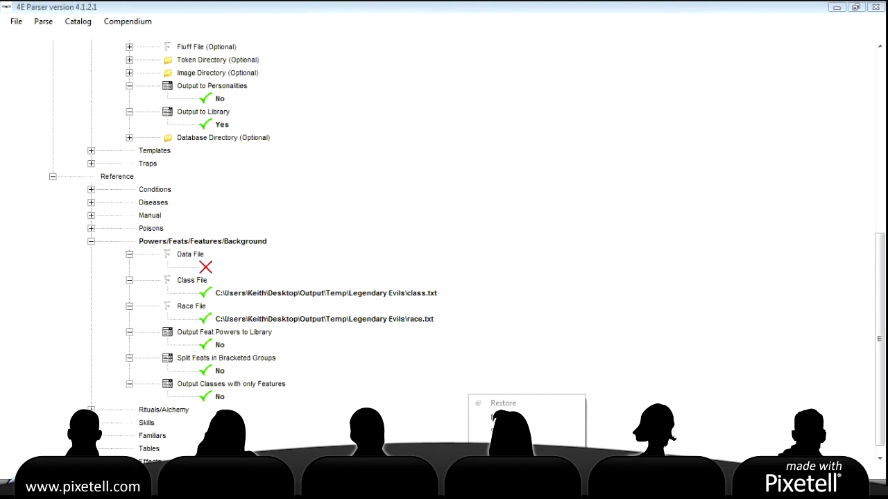
click(504, 458)
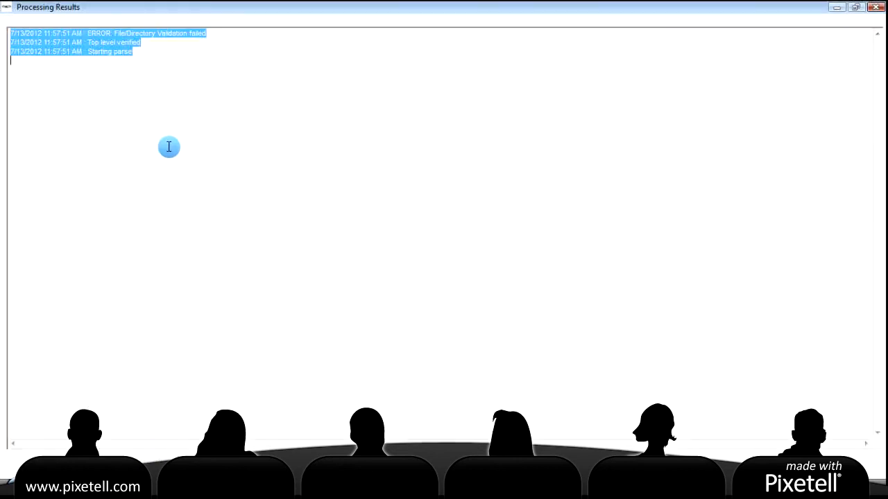
click(876, 7)
Clear the class.txt path from the Class File setting
click(216, 292)
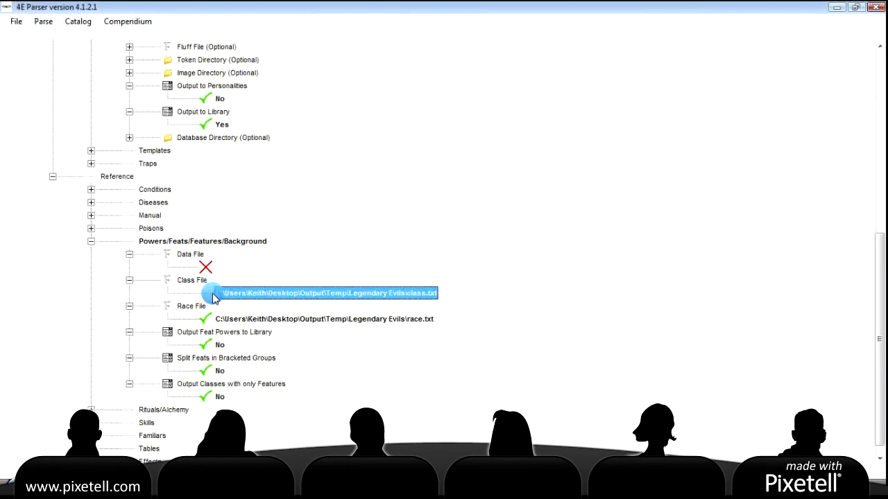
double_click(238, 299)
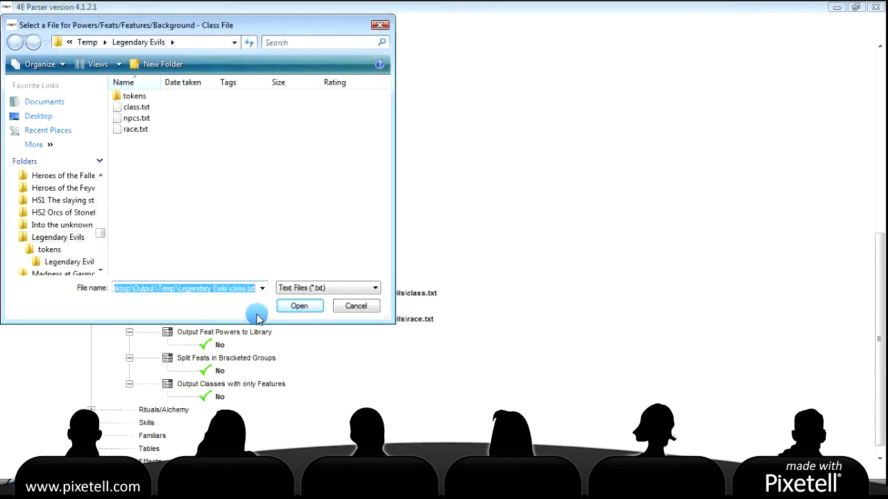
key(BackSpace)
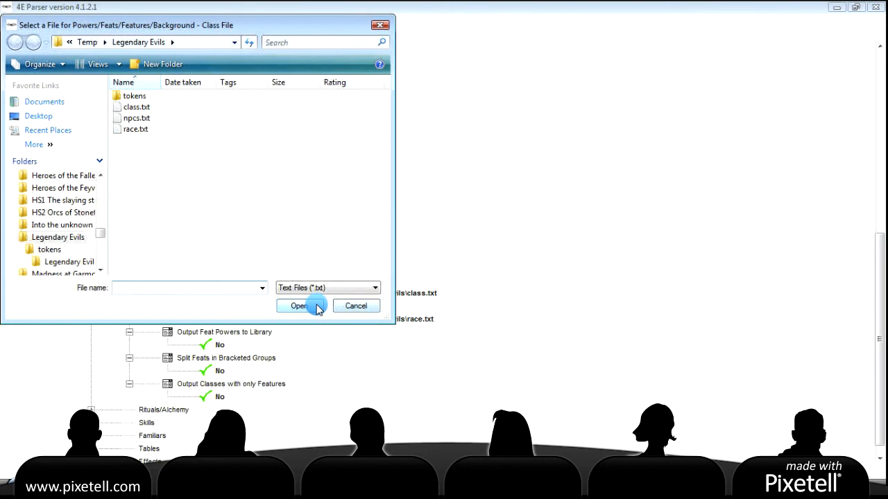
click(356, 306)
scroll(281, 319, down, 4)
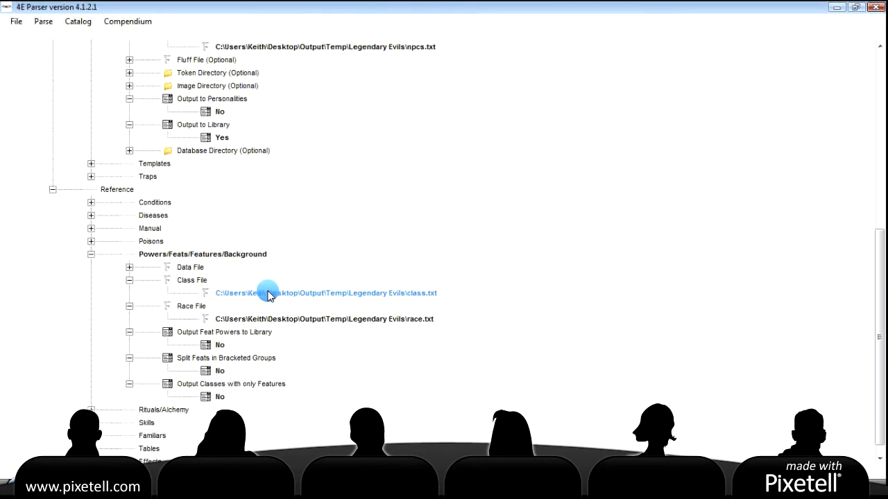
click(271, 294)
right_click(271, 293)
click(300, 298)
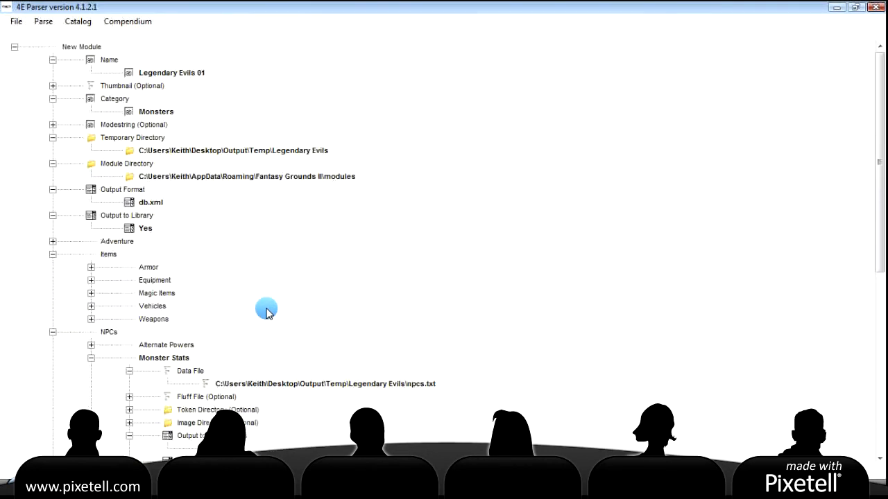
Keep npcs.txt for Monster Stats and clear the race.txt path from Race File
scroll(271, 310, down, 2)
click(305, 309)
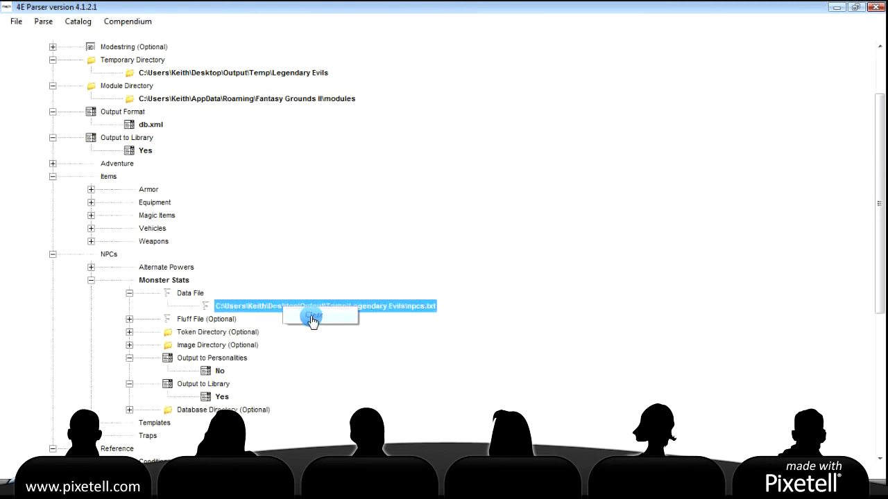
right_click(289, 308)
click(264, 254)
scroll(263, 254, down, 6)
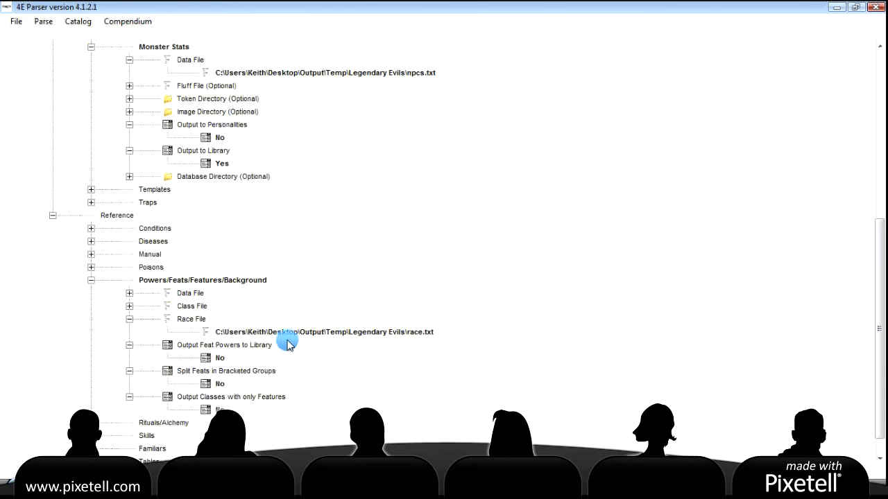
click(317, 333)
right_click(319, 337)
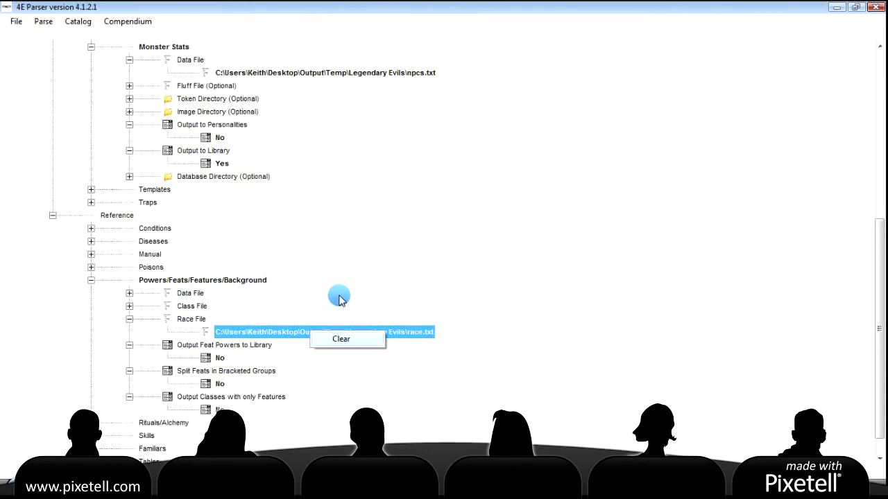
click(340, 338)
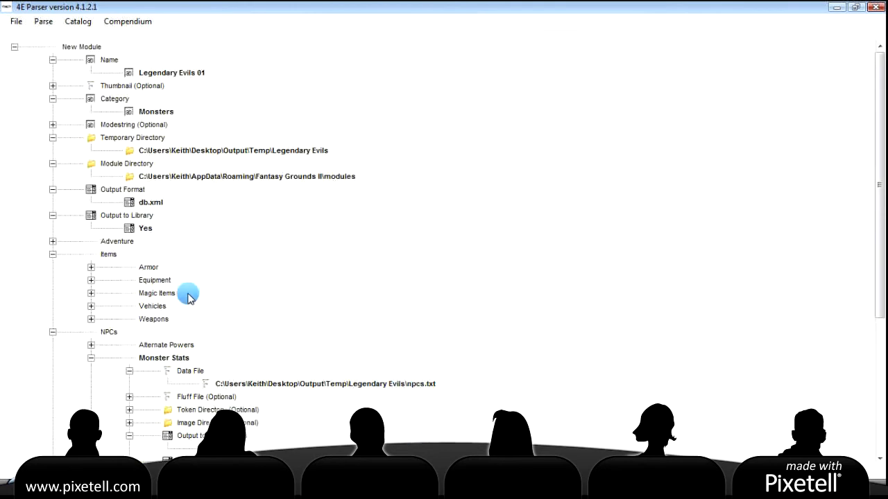
click(42, 23)
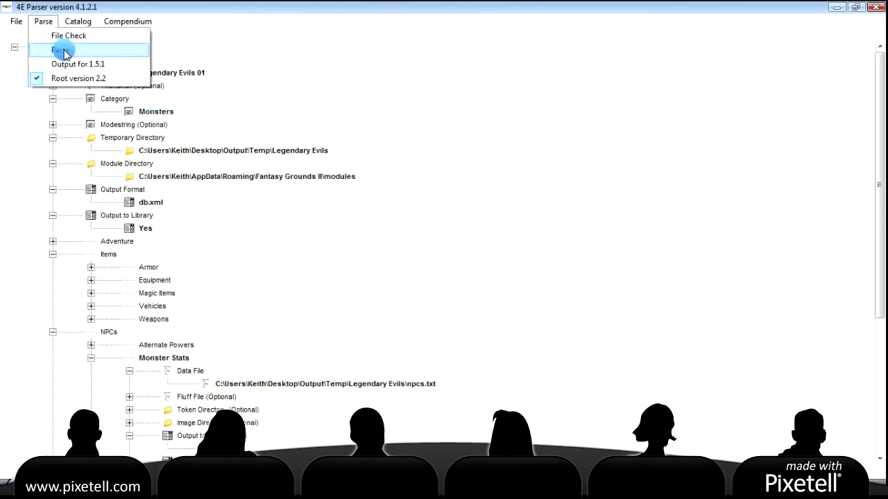
Parse Legendary Evils 01 and confirm the log ends with Module output completed and Done
click(59, 48)
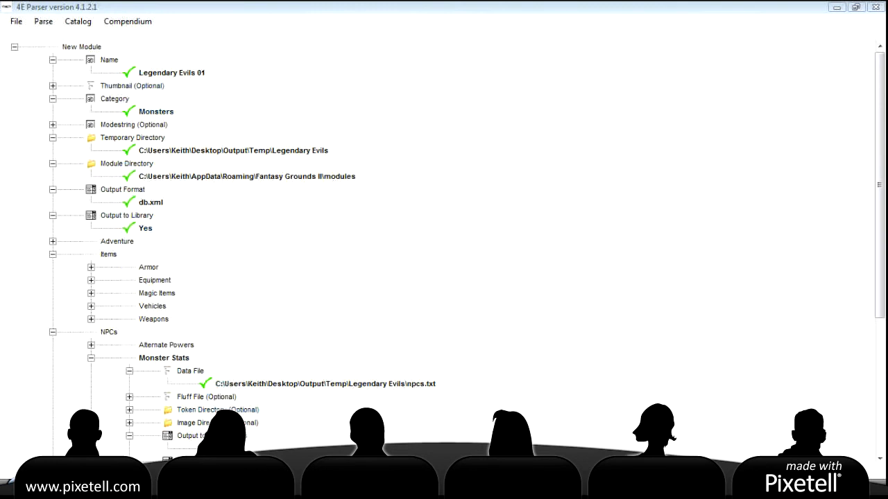
right_click(455, 393)
click(485, 416)
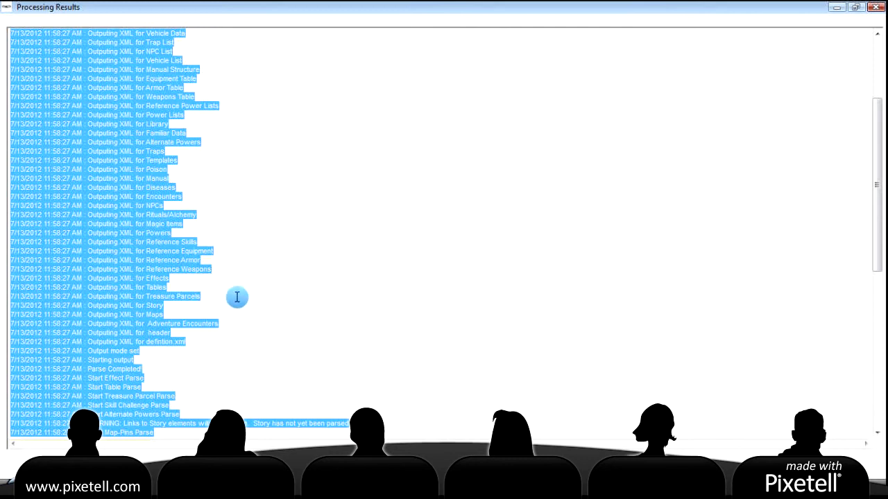
scroll(237, 297, up, 5)
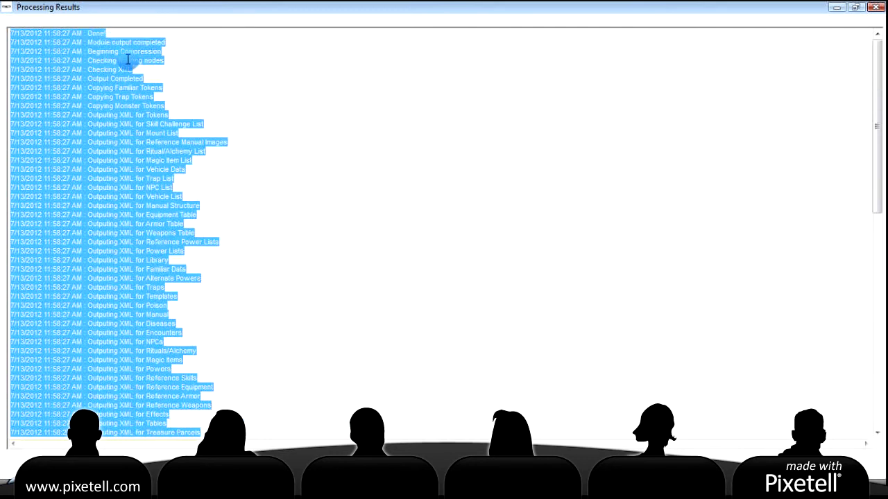
click(872, 7)
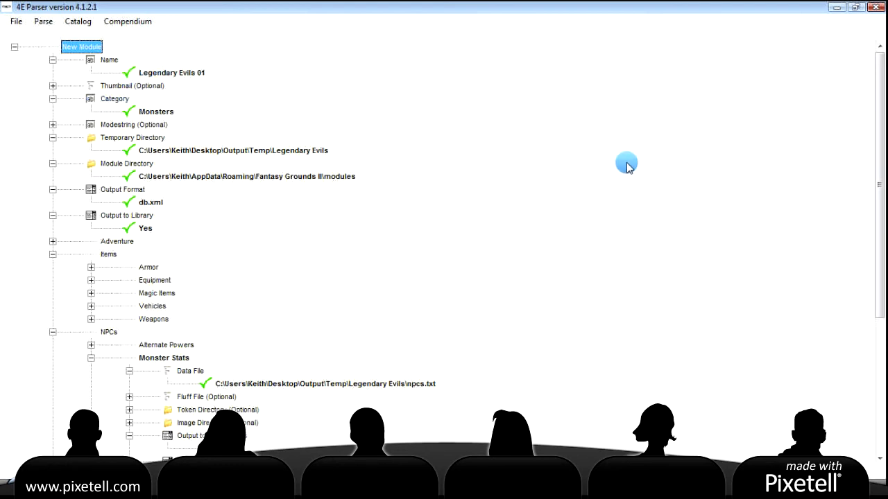
scroll(445, 193, down, 5)
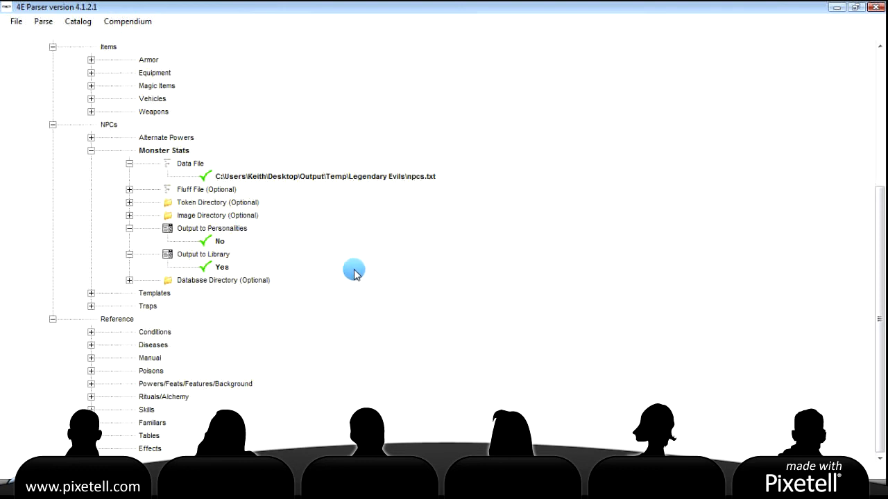
scroll(367, 268, up, 5)
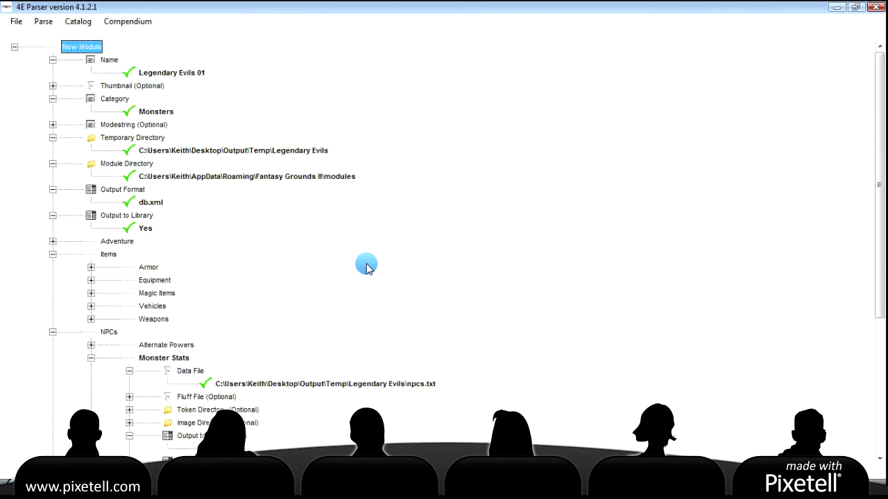